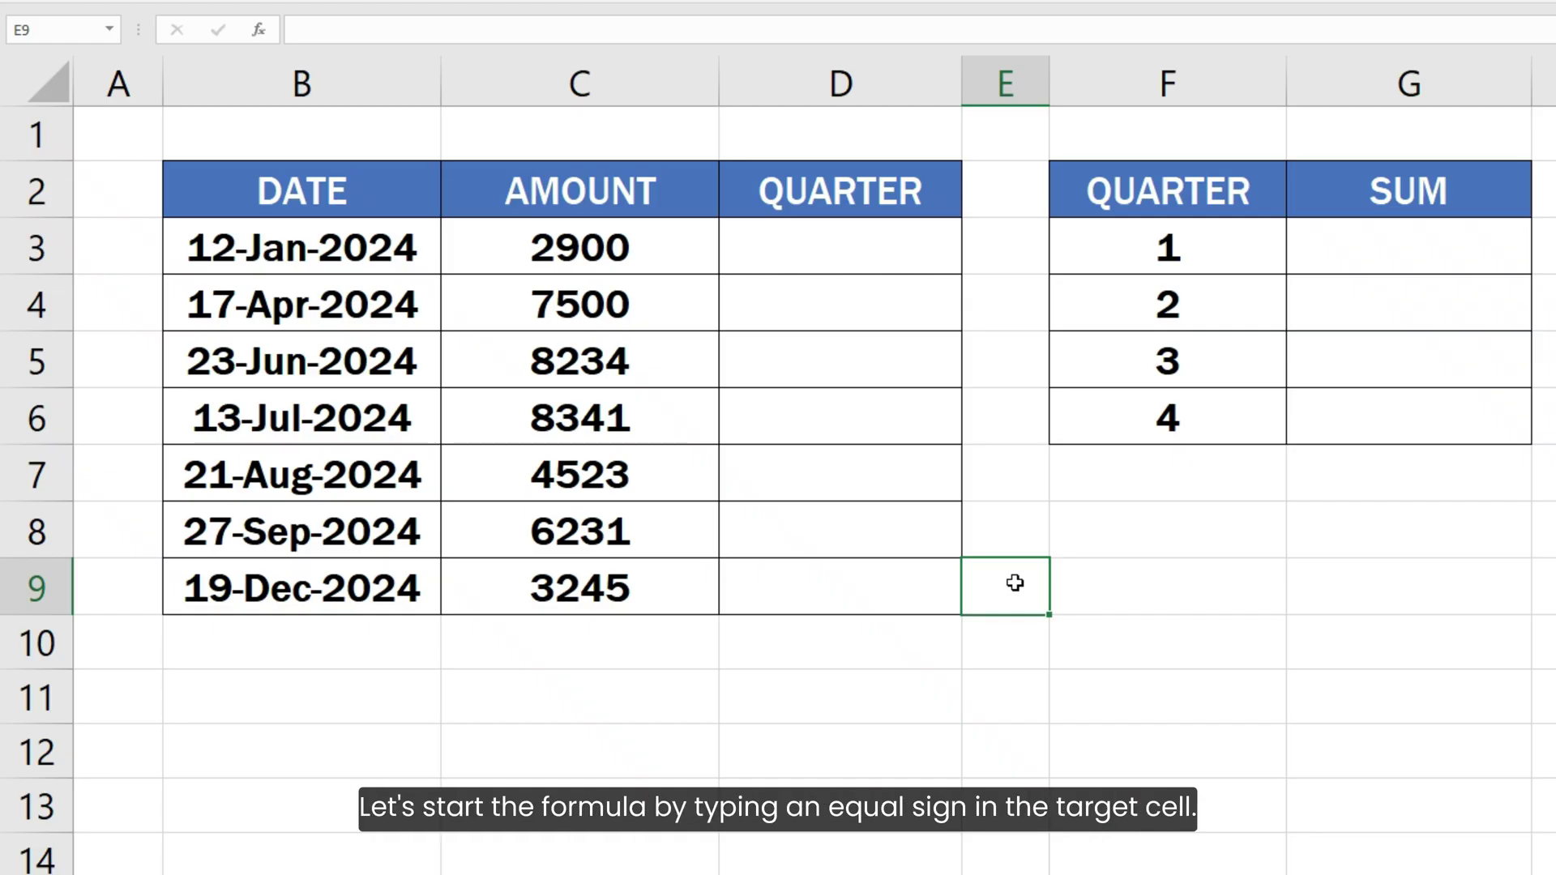
# Enter =ROUNDUP(MONTH(B3)/3, 0) in D3 to compute the first date's quarter
pyautogui.click(918, 253)
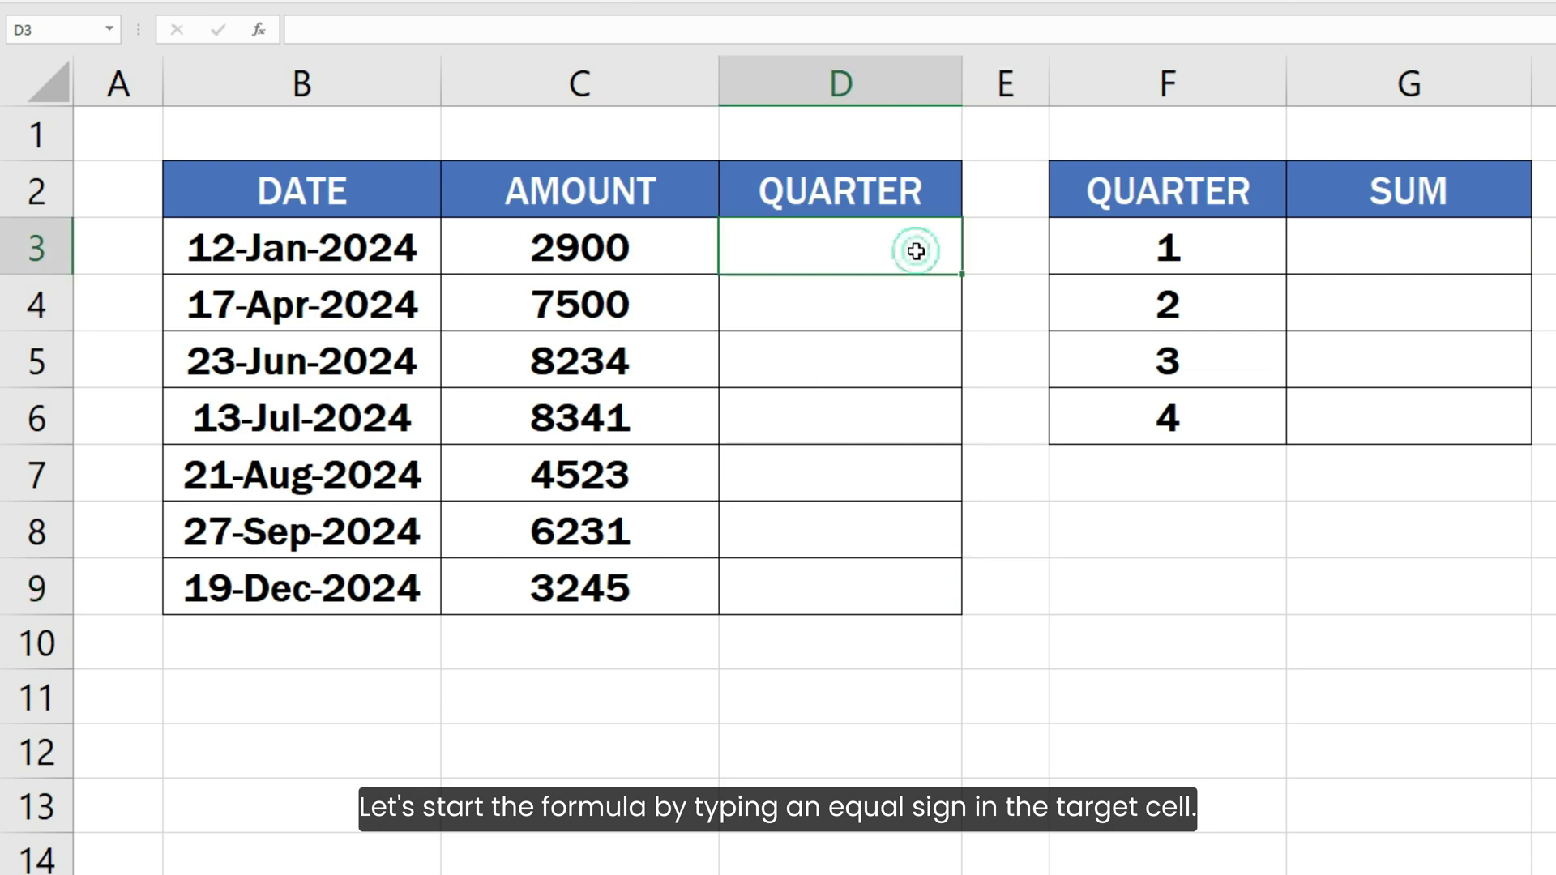
pyautogui.write('=')
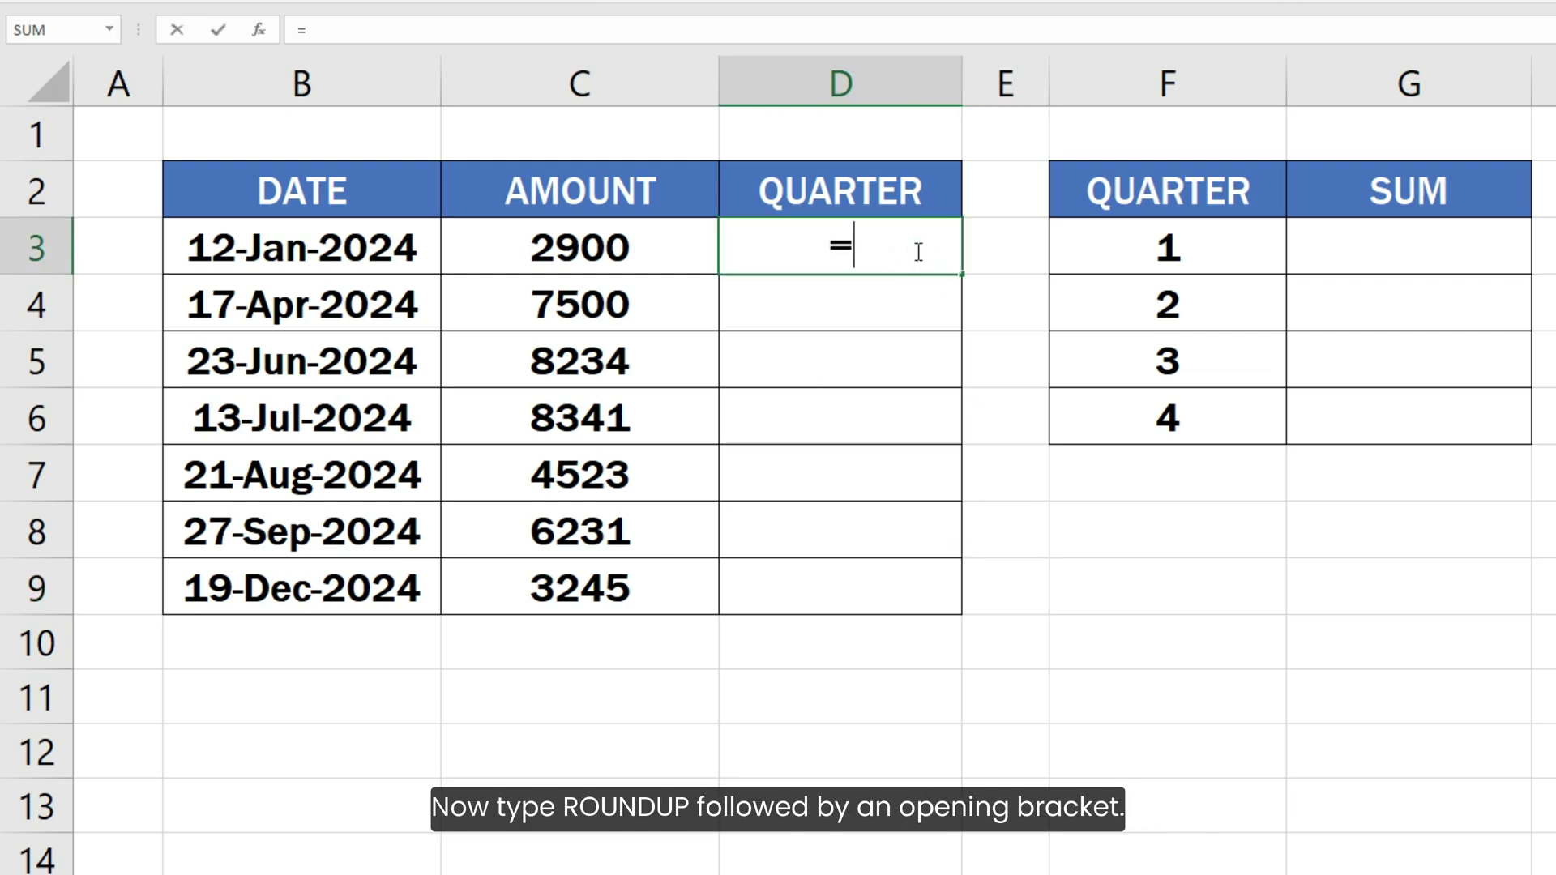
pyautogui.write('ROUND')
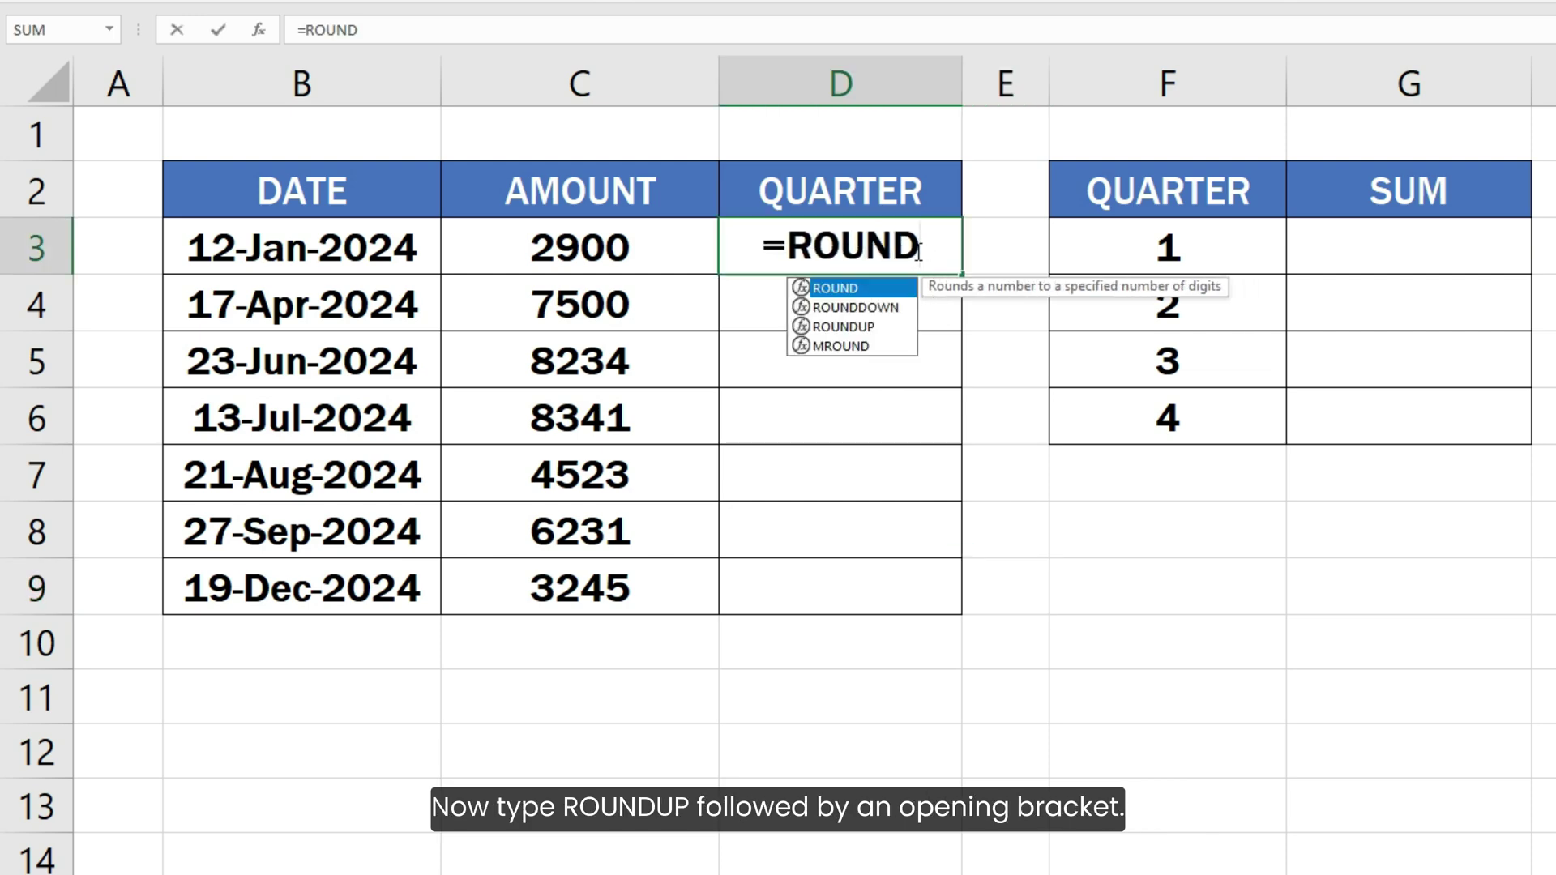
pyautogui.write('UP(')
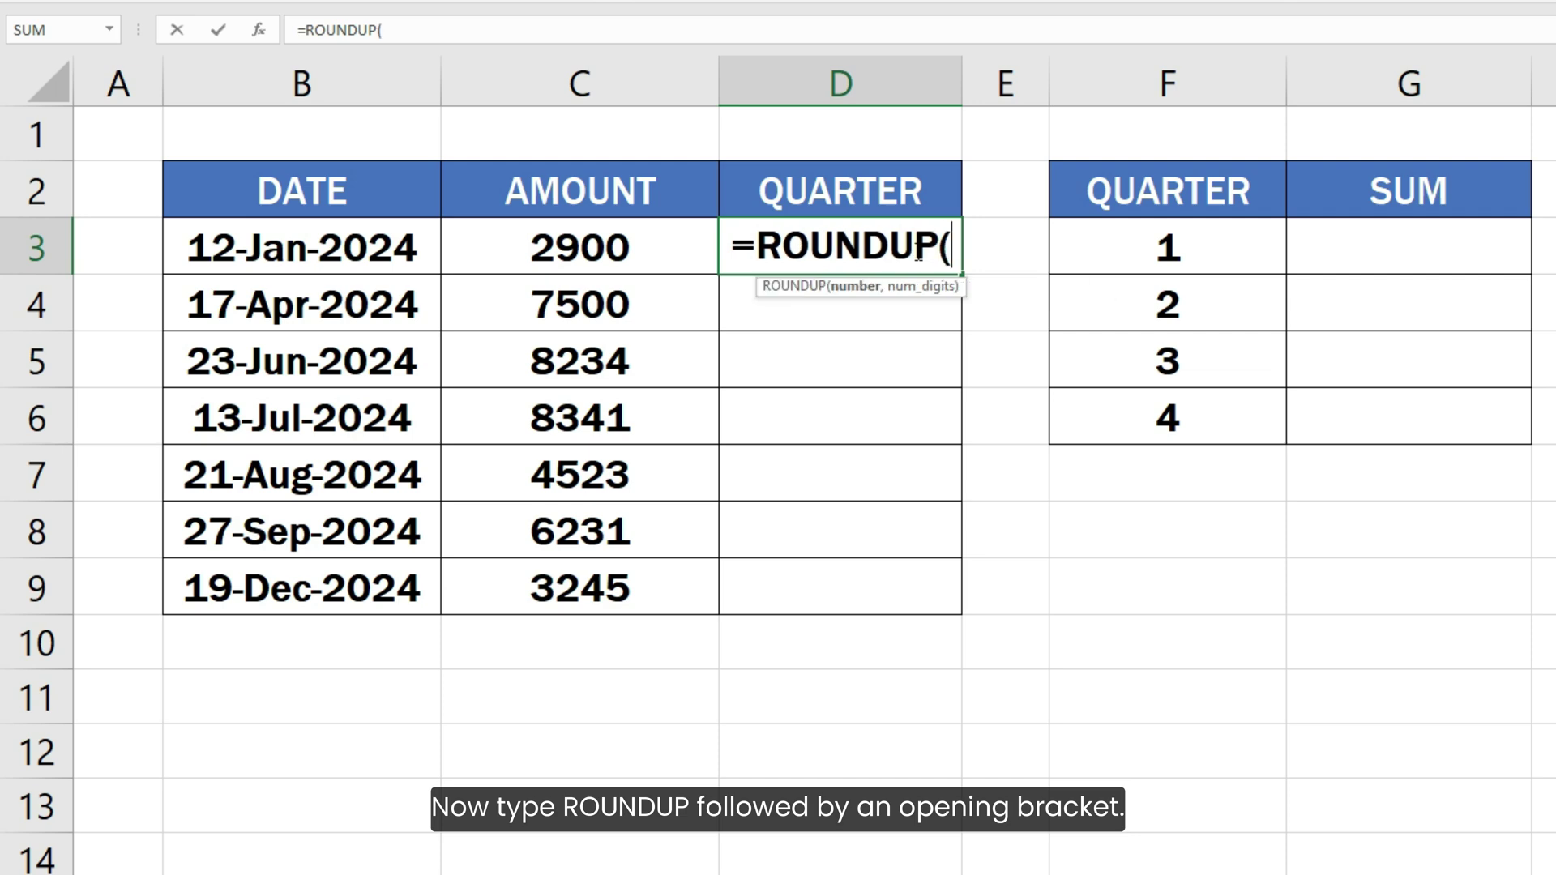
pyautogui.write(' MONTH')
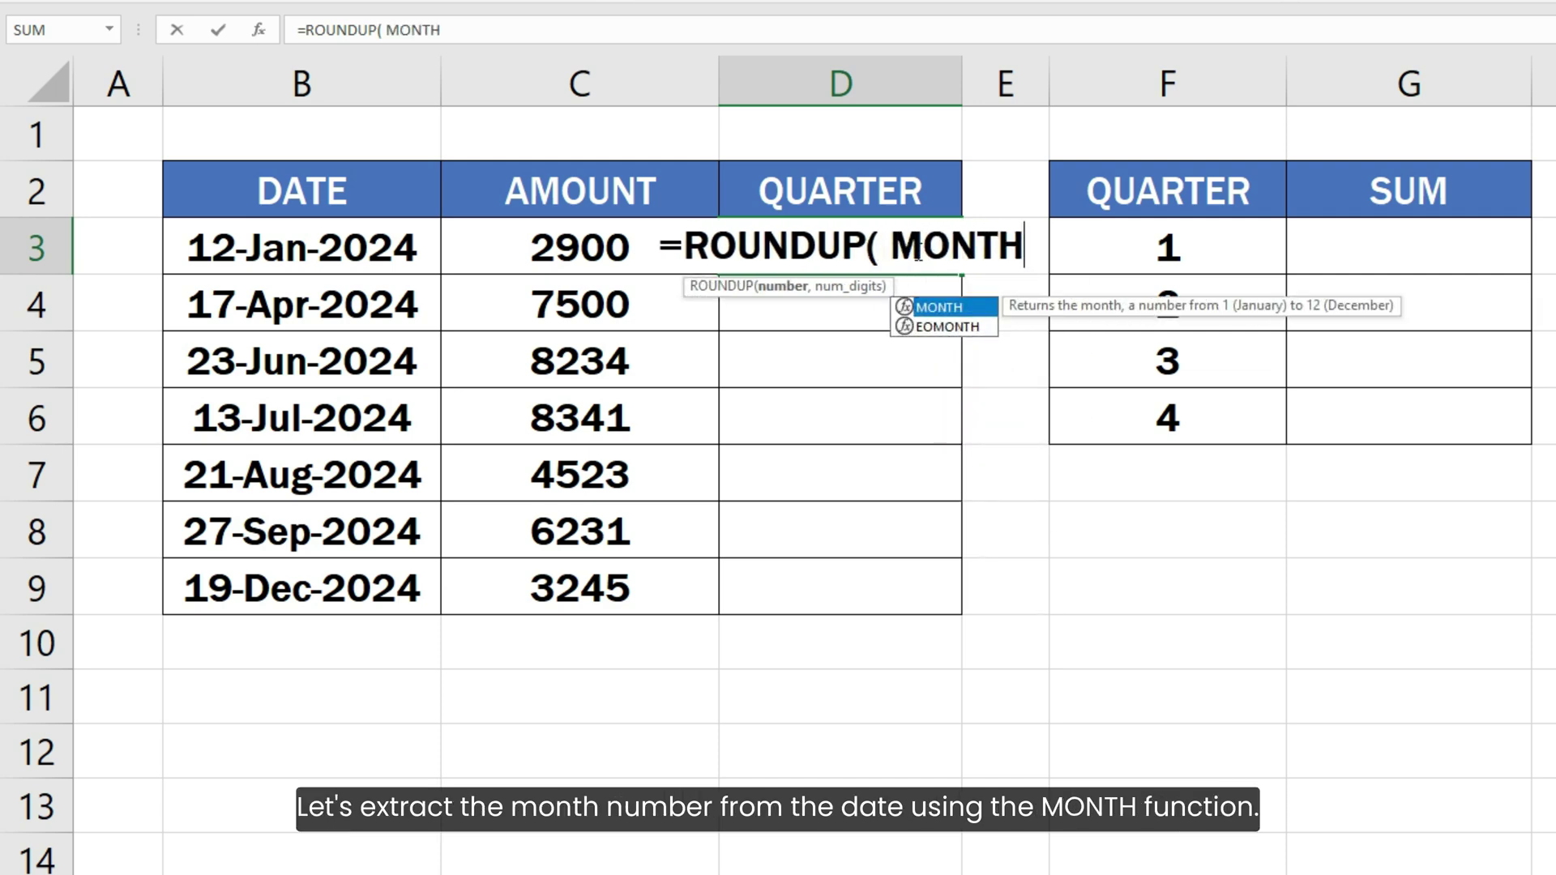
pyautogui.write('(')
pyautogui.click(405, 238)
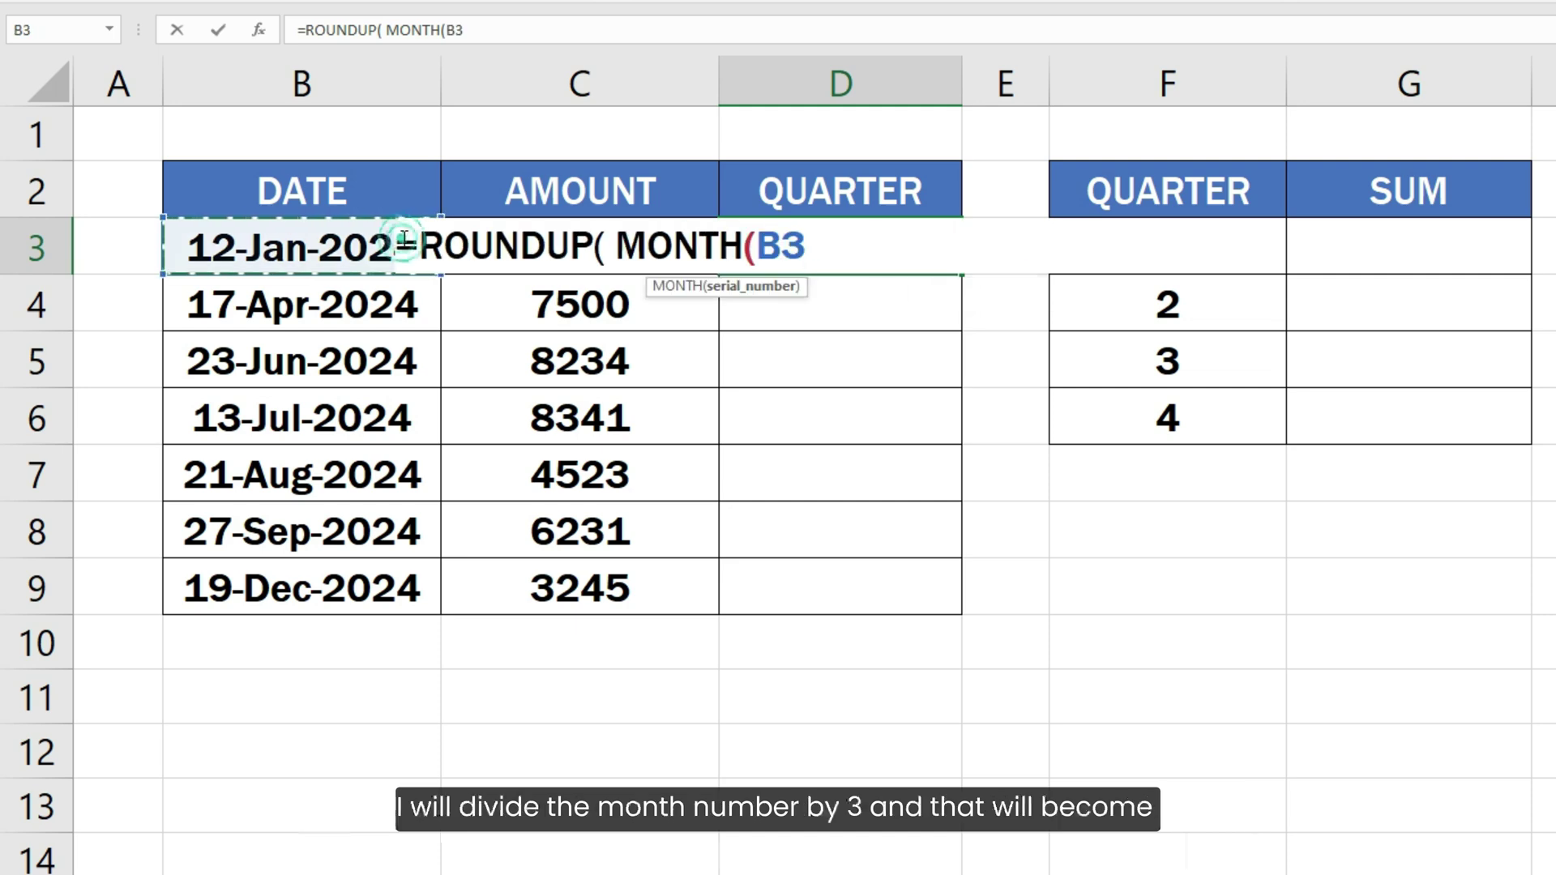
pyautogui.write(')/3')
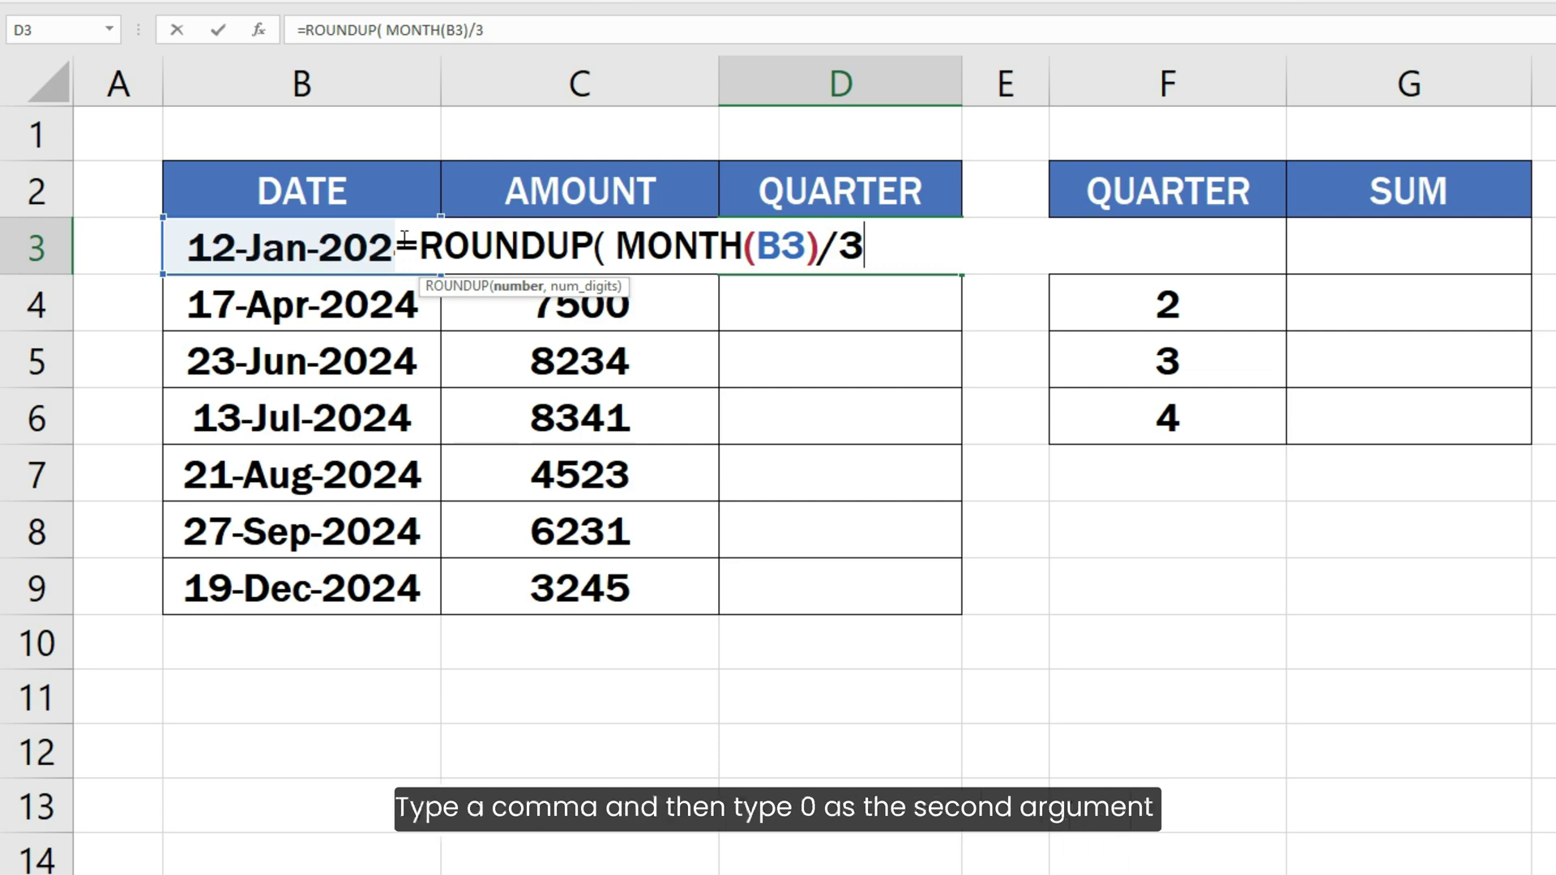
pyautogui.write(',')
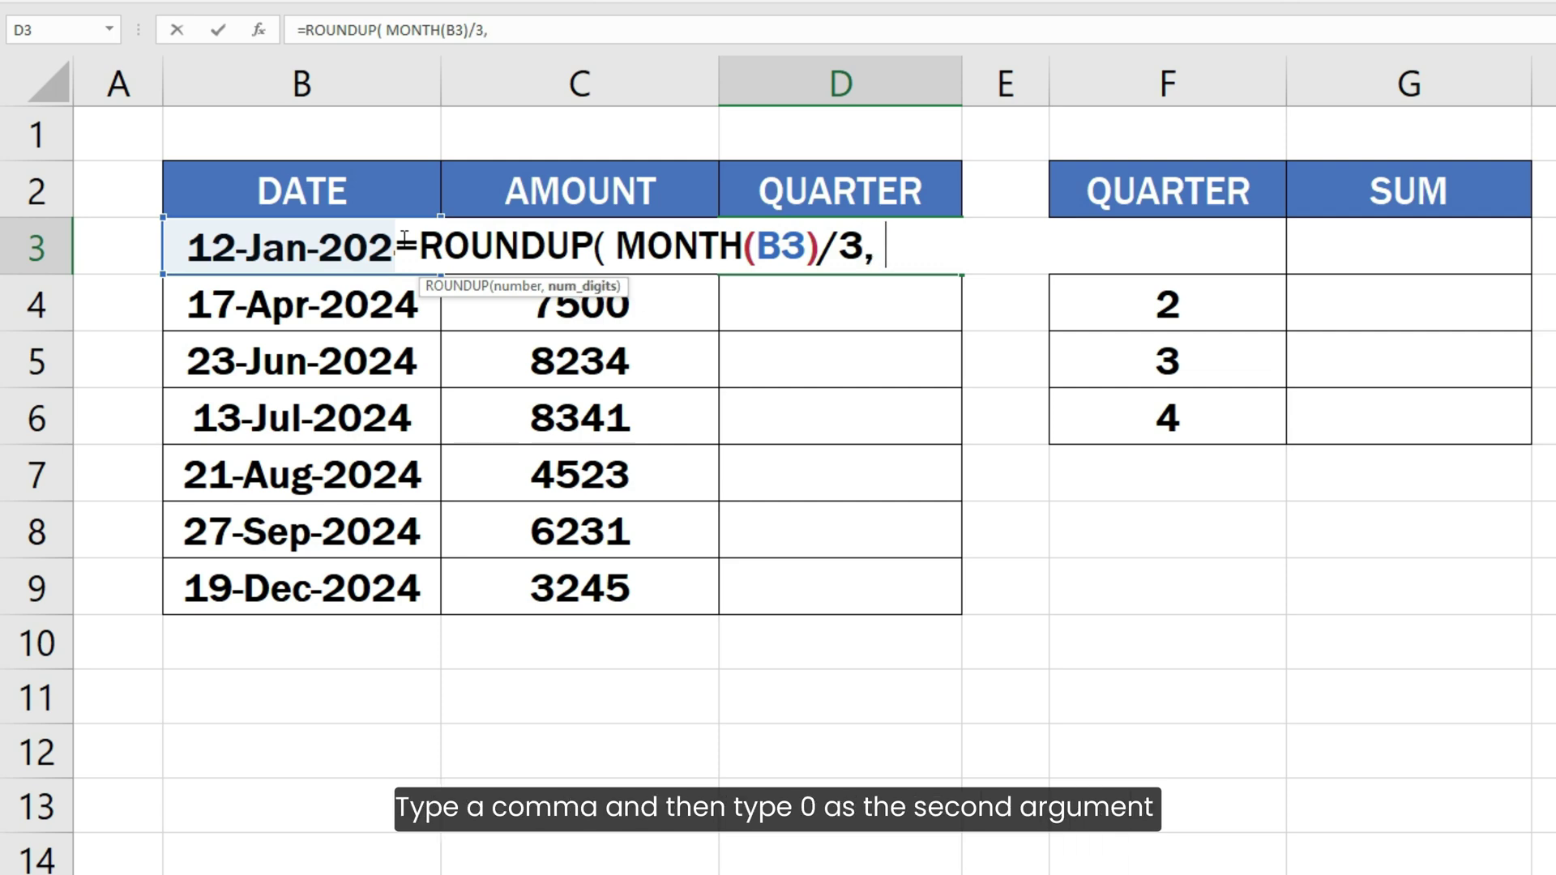
pyautogui.write(' 0')
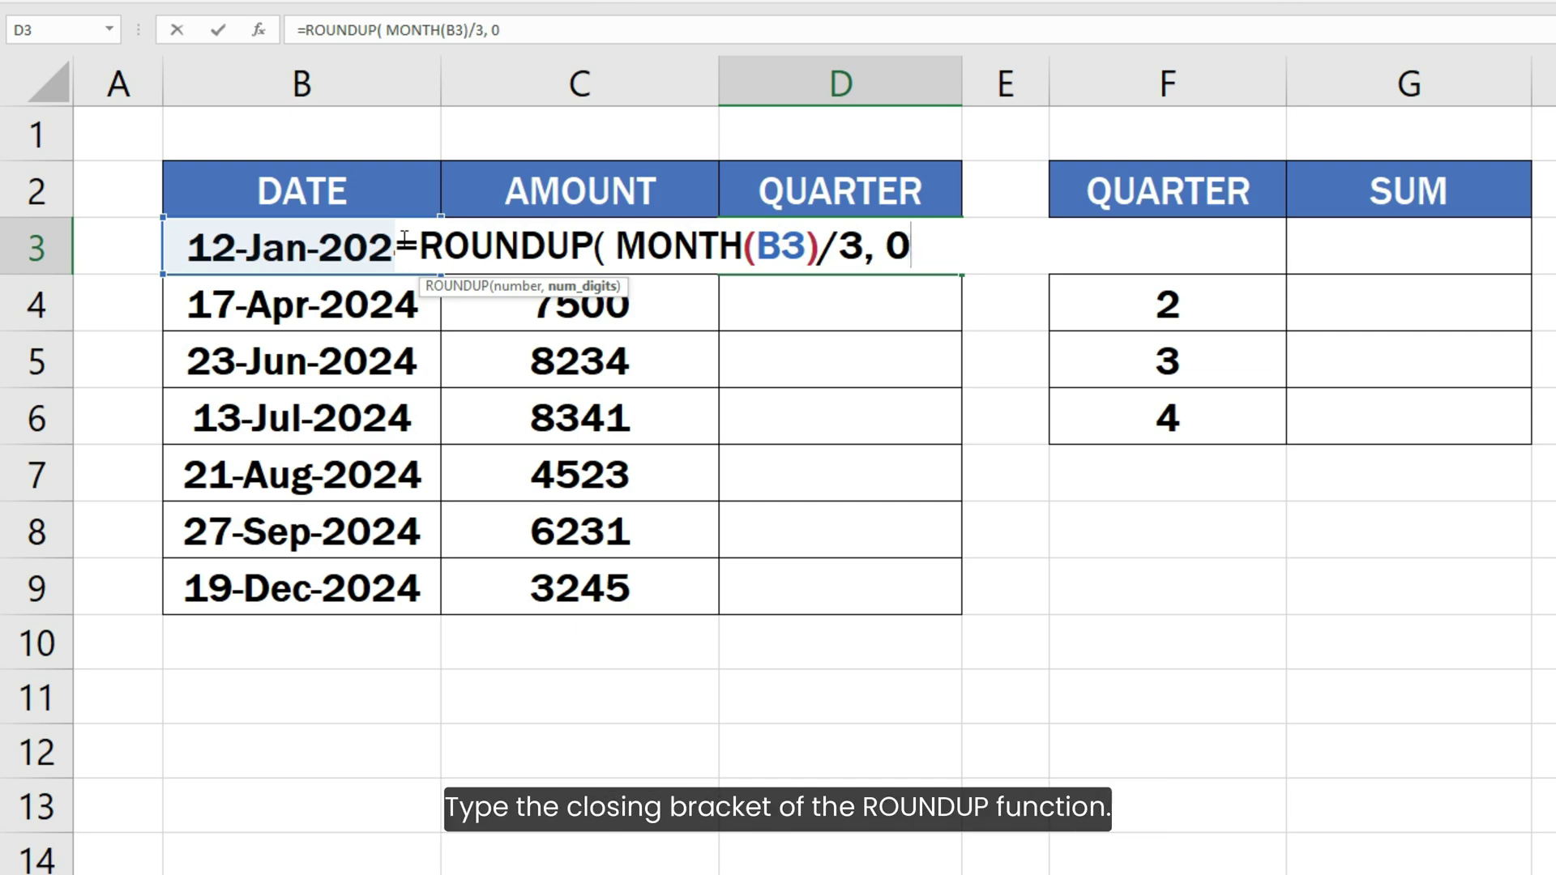
pyautogui.write(' )')
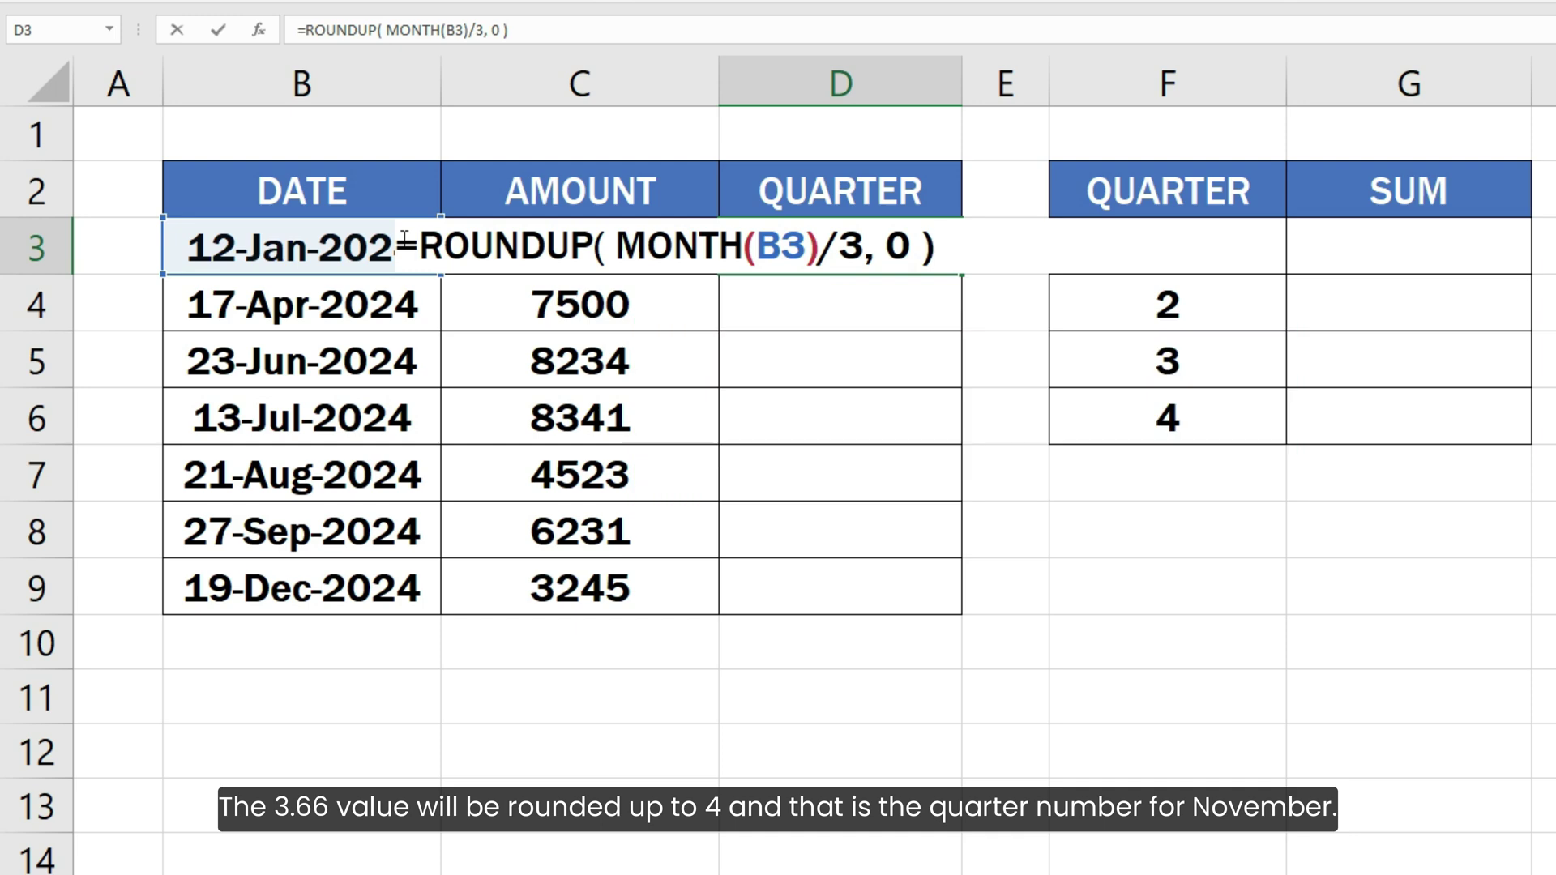
# Confirm D3's quarter formula and fill it down to D9, giving quarters 1, 2, 2, 3, 3, 3, 4
pyautogui.press('Return')
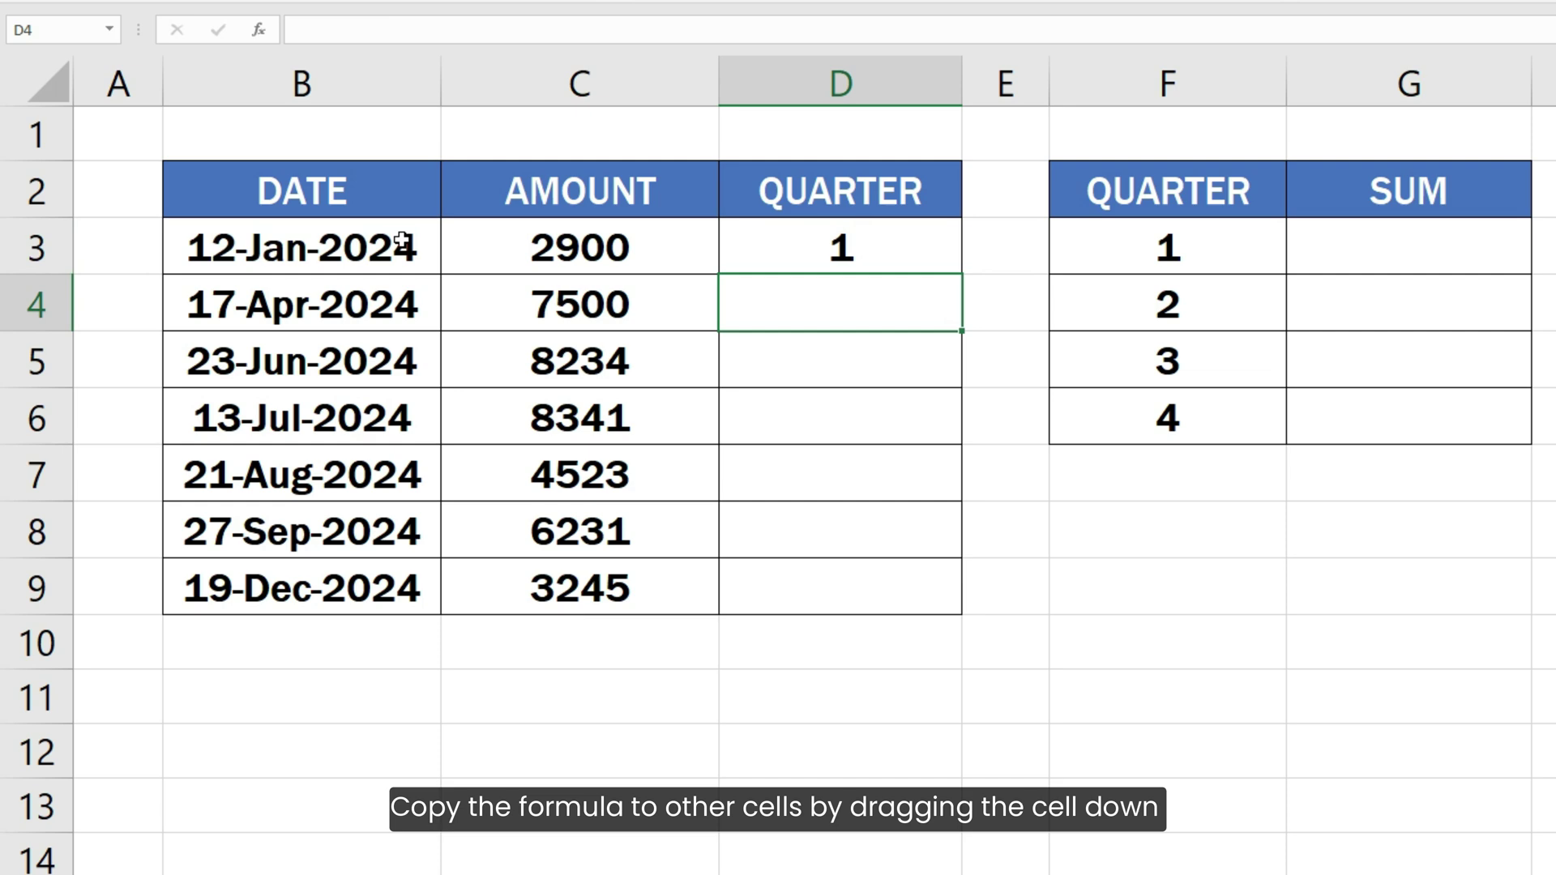
pyautogui.click(823, 242)
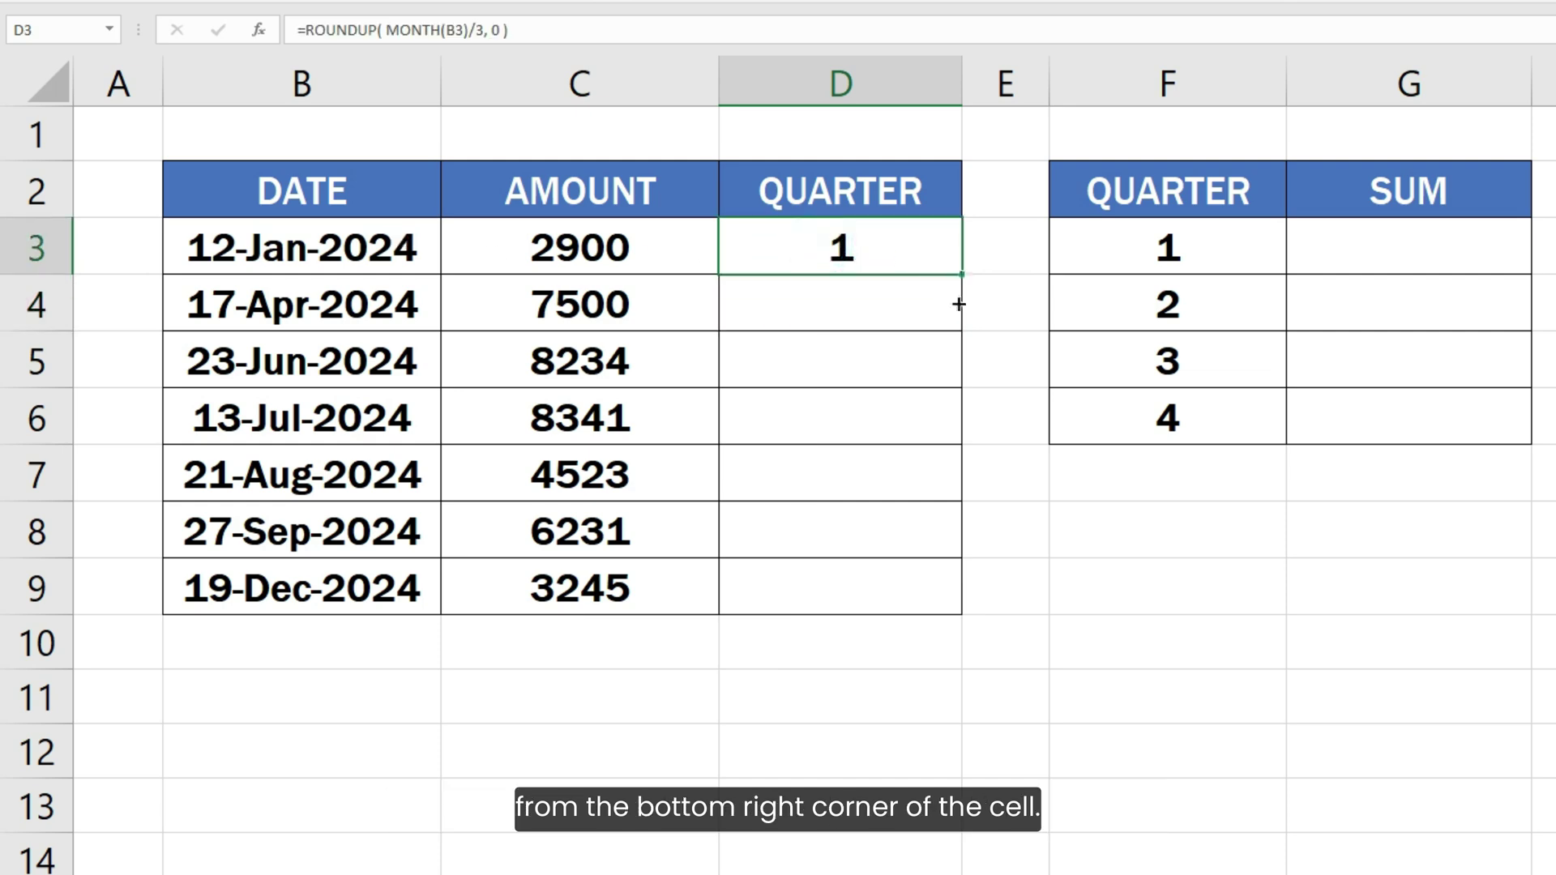
pyautogui.moveTo(961, 274); pyautogui.dragTo(994, 594)
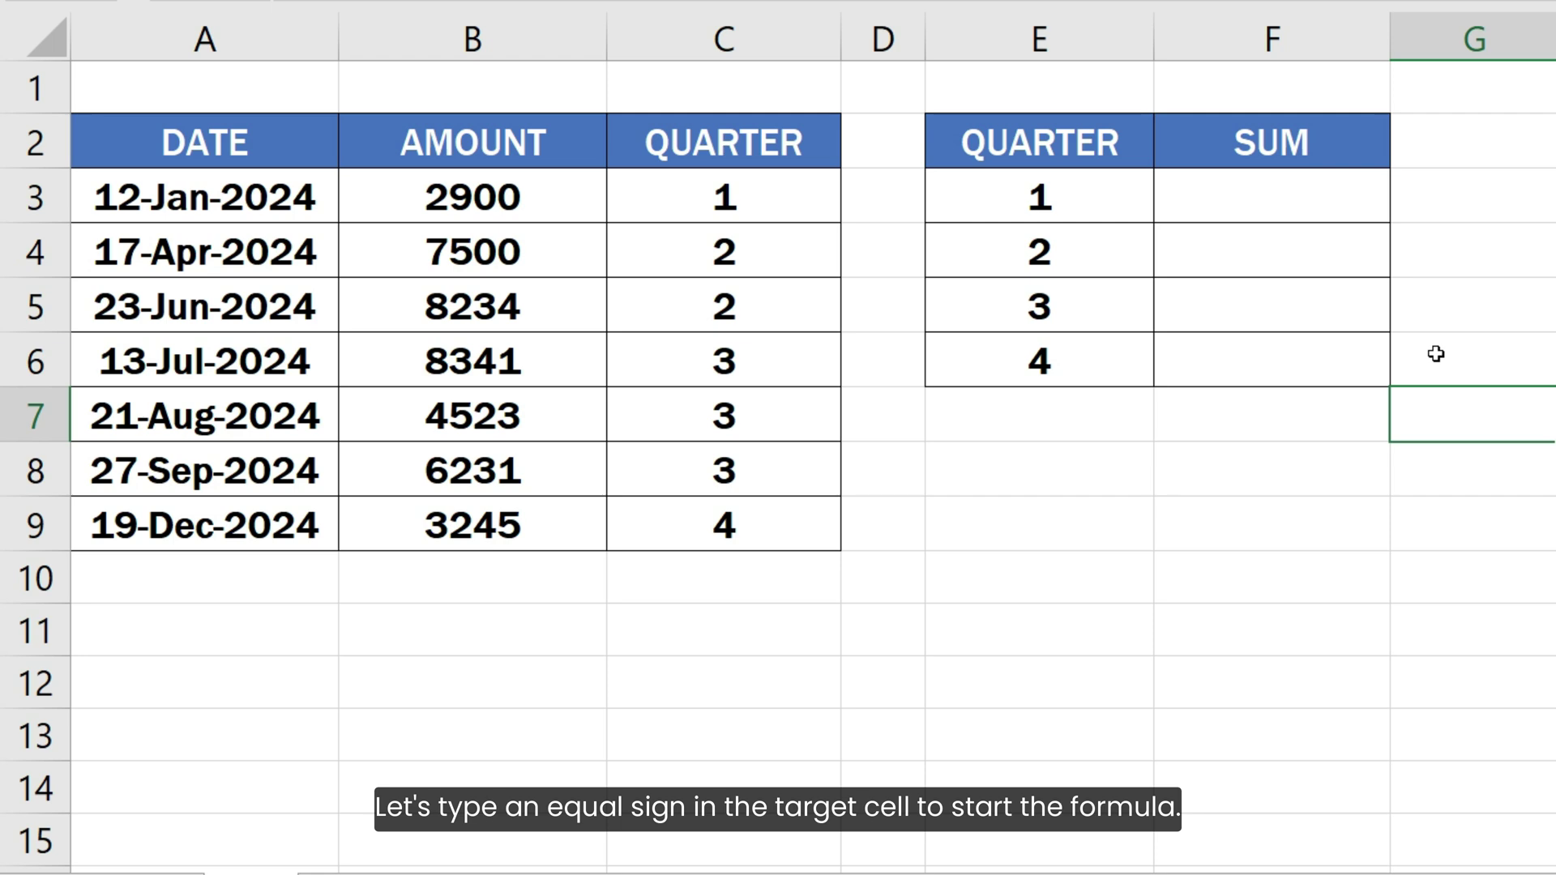
# Write =SUMIFS(B3:B9, C3:C9, E3) in F3 for quarter 1's total
pyautogui.click(1350, 197)
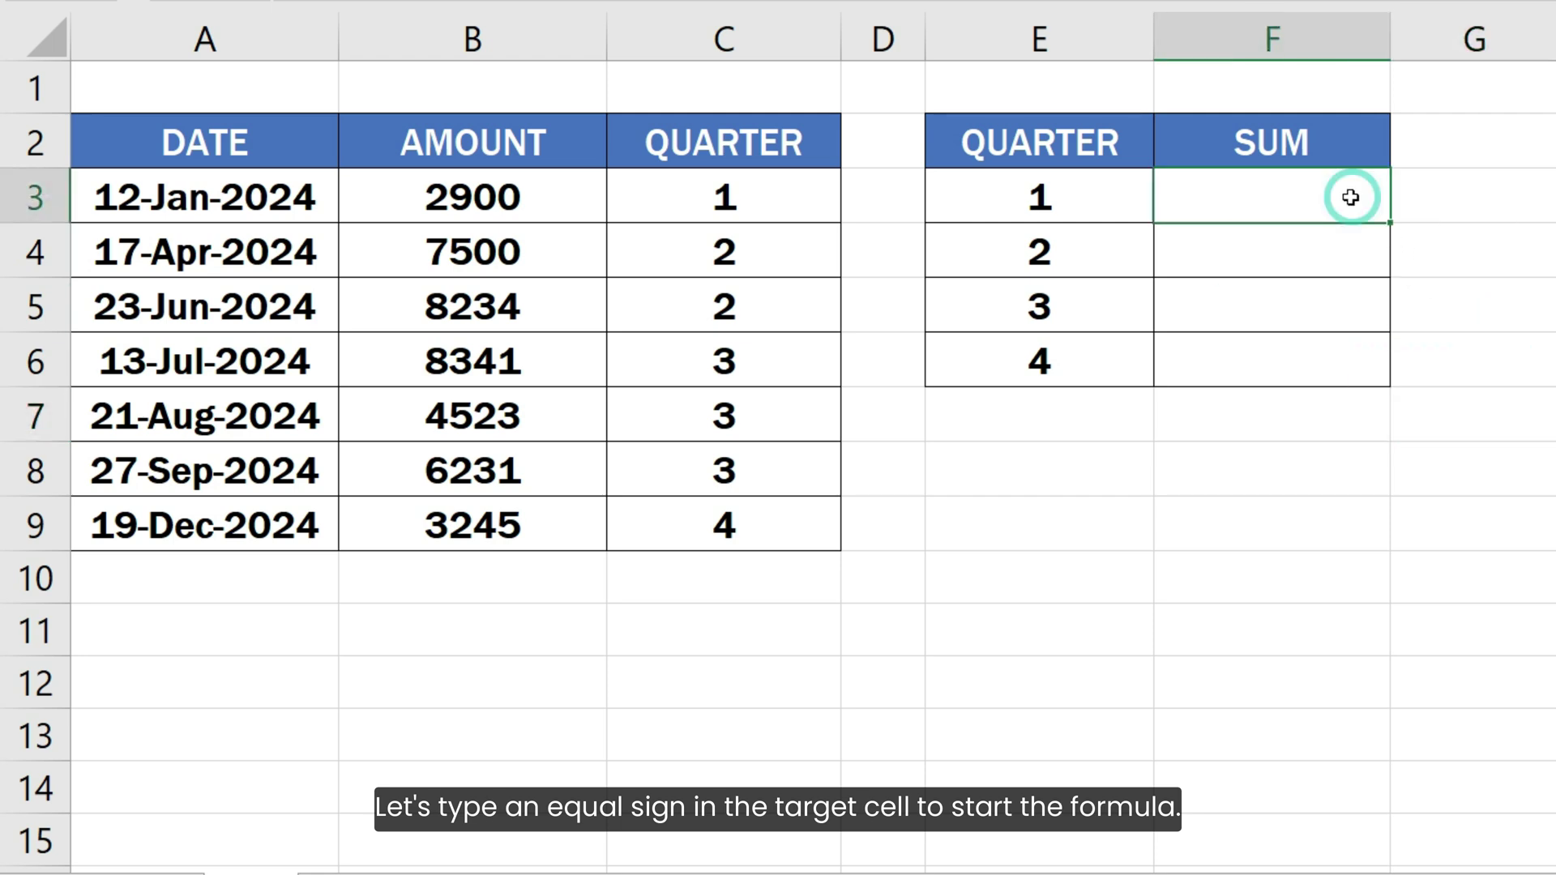
pyautogui.write('=')
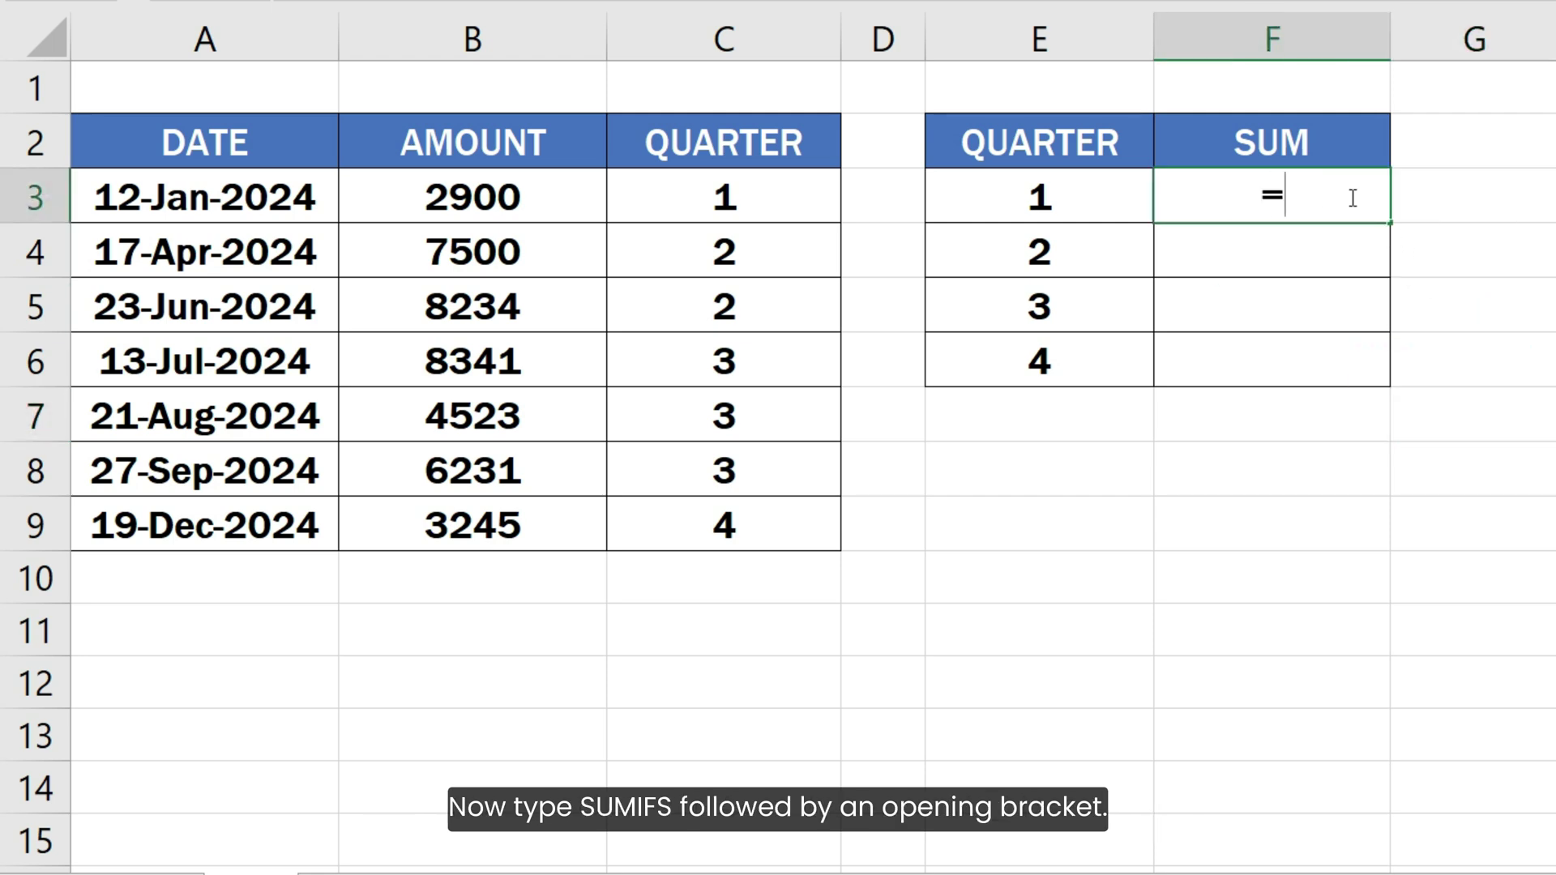
pyautogui.write('SUMIFS(')
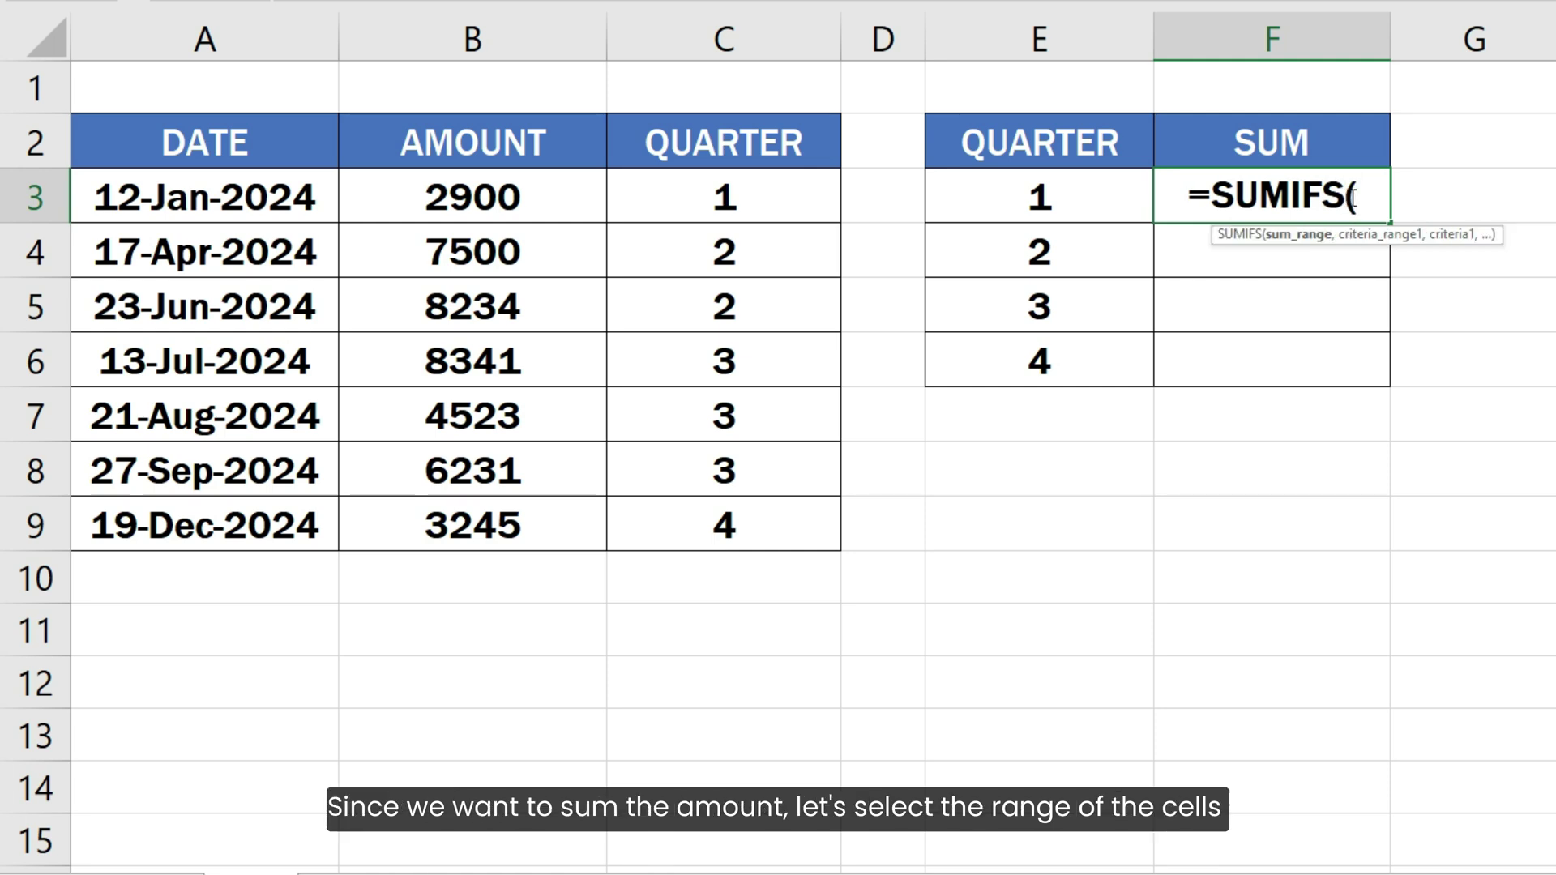
pyautogui.moveTo(576, 201); pyautogui.dragTo(551, 517)
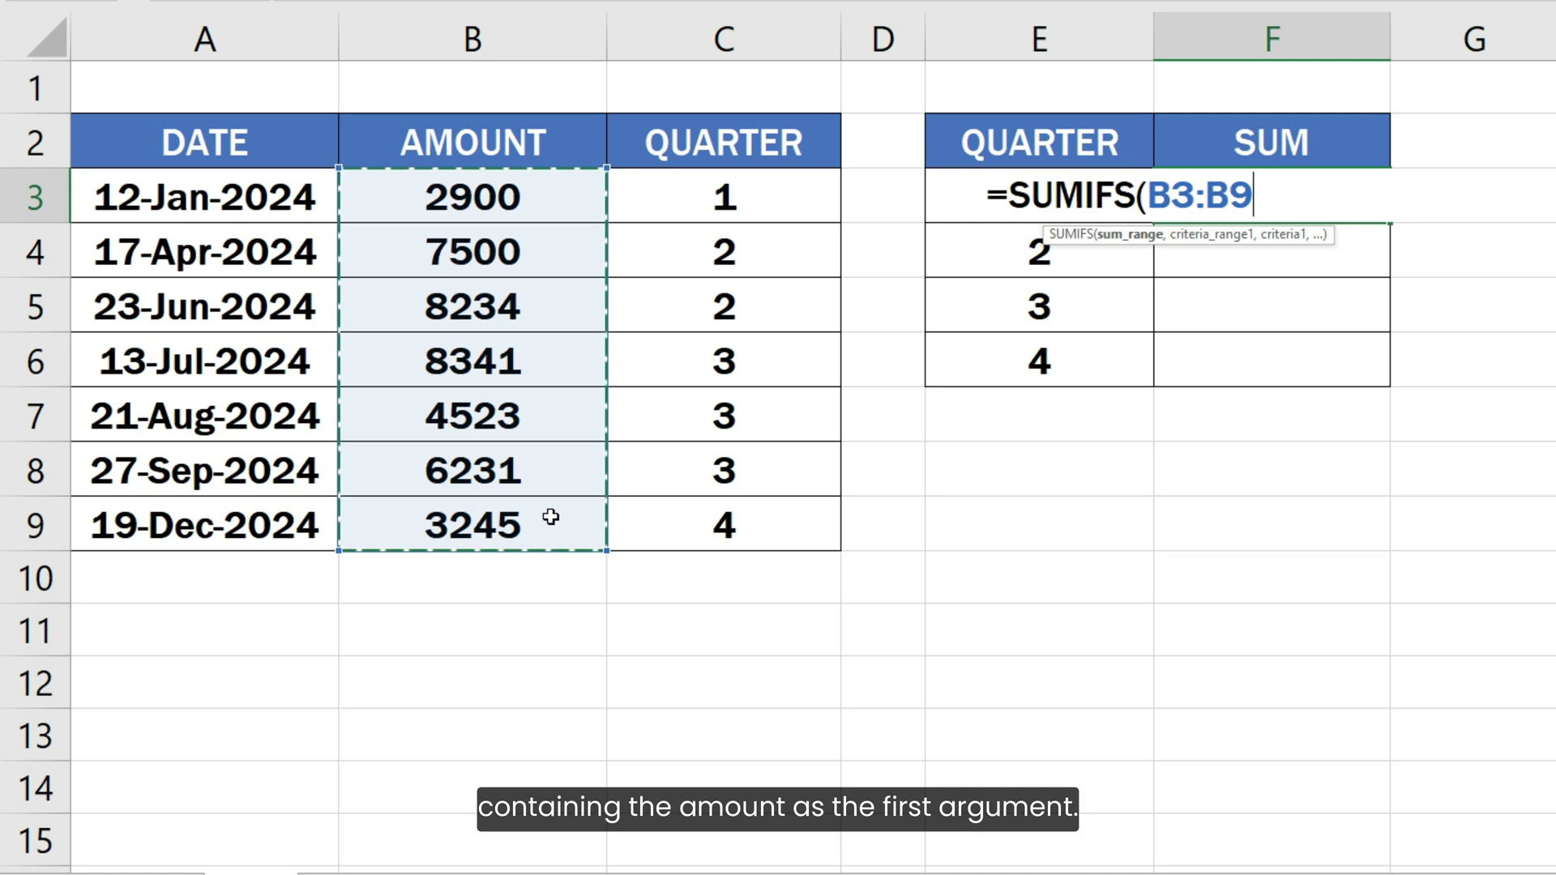
pyautogui.write(', C3')
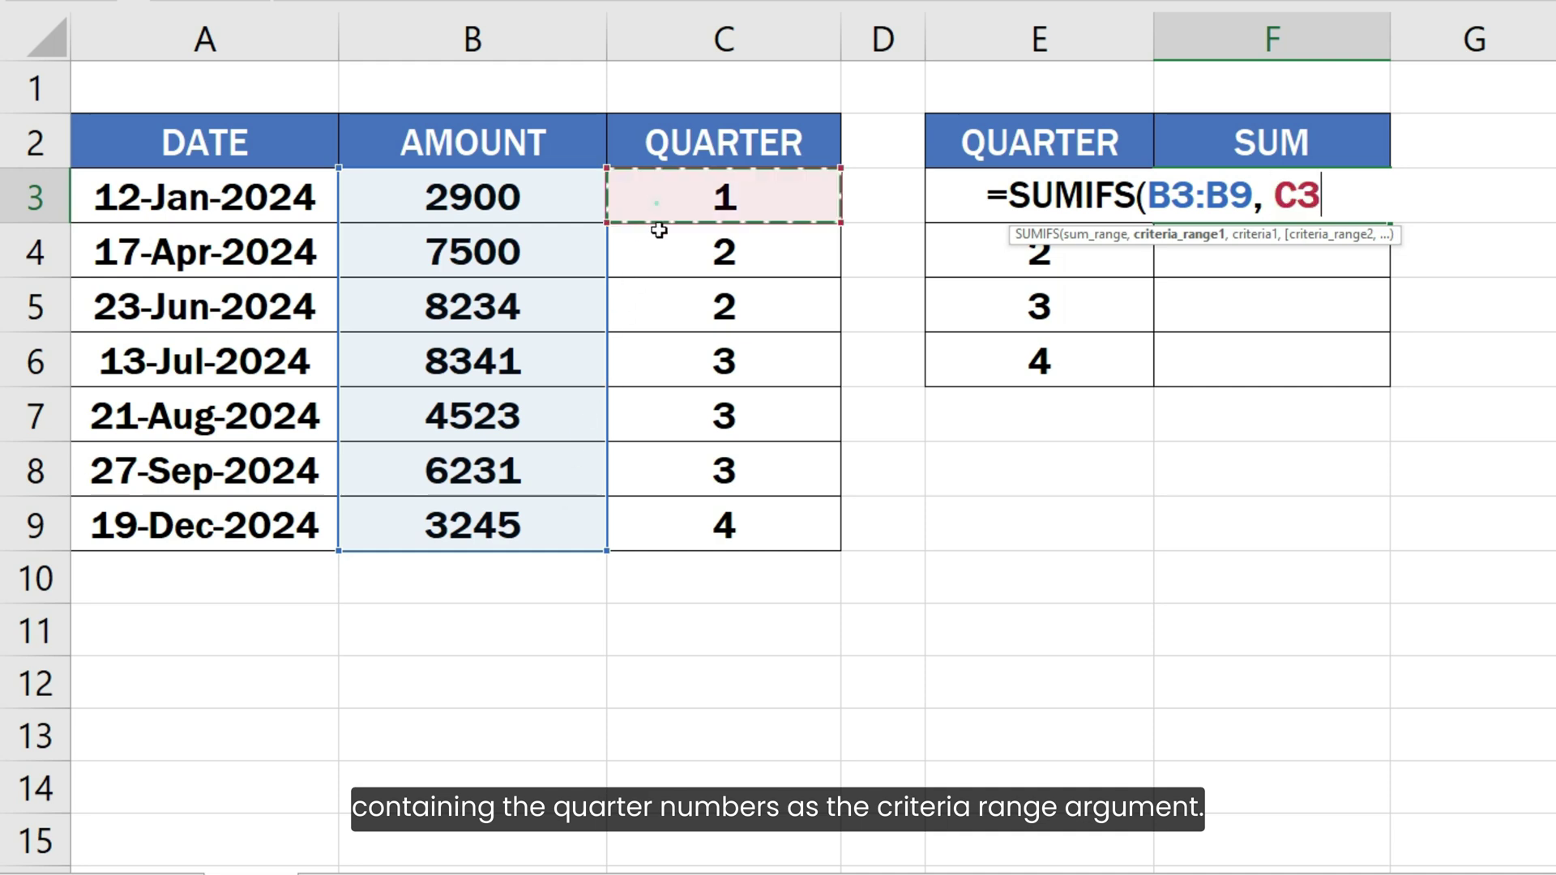
pyautogui.moveTo(659, 231); pyautogui.dragTo(682, 531)
pyautogui.write(',')
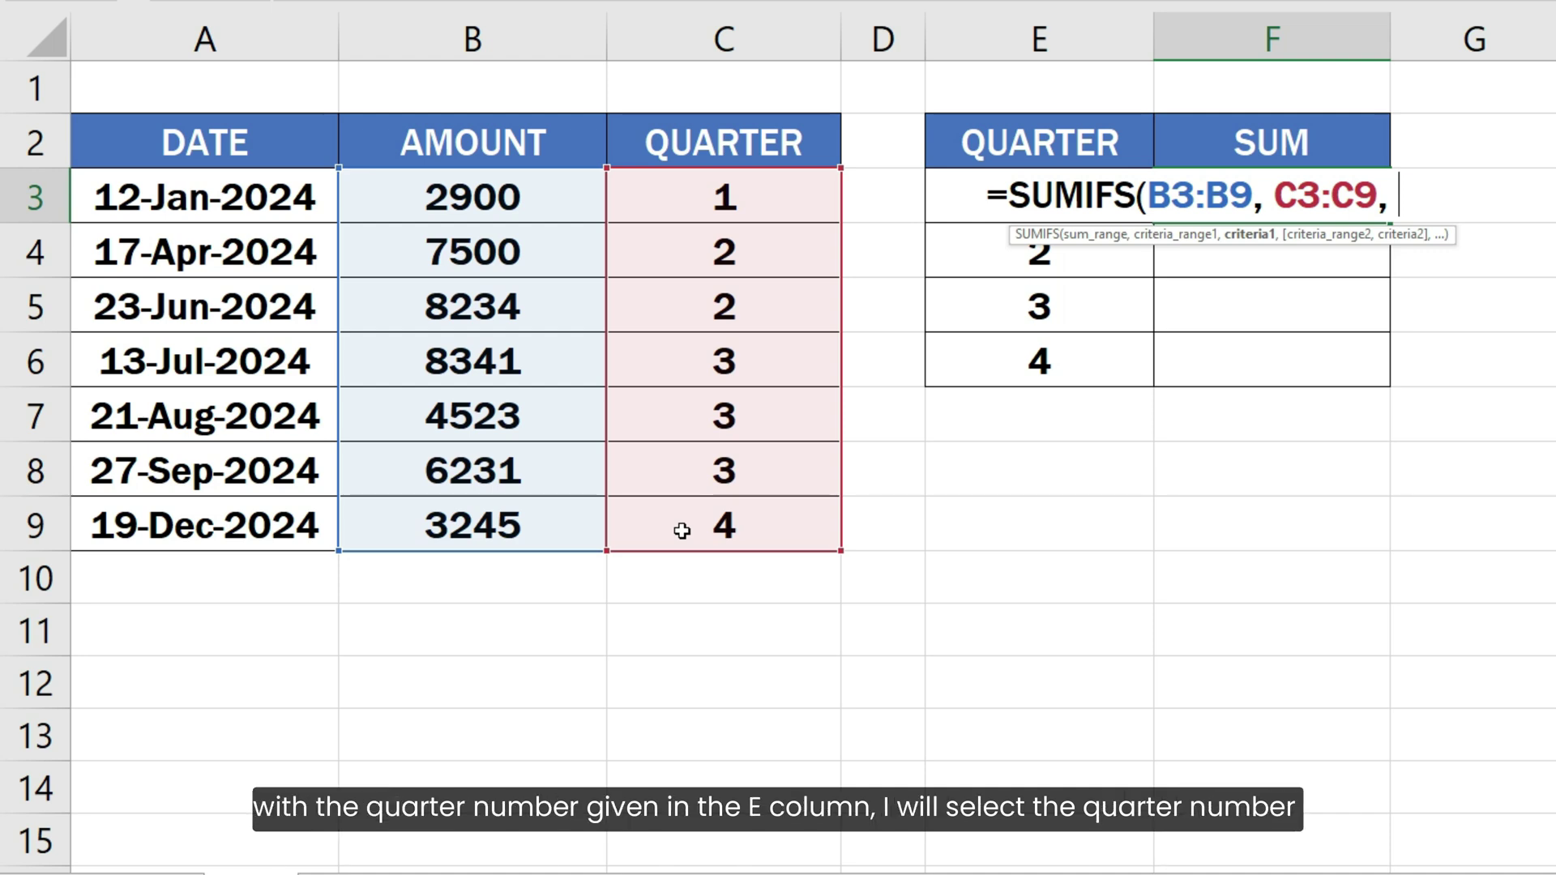
pyautogui.write('E')
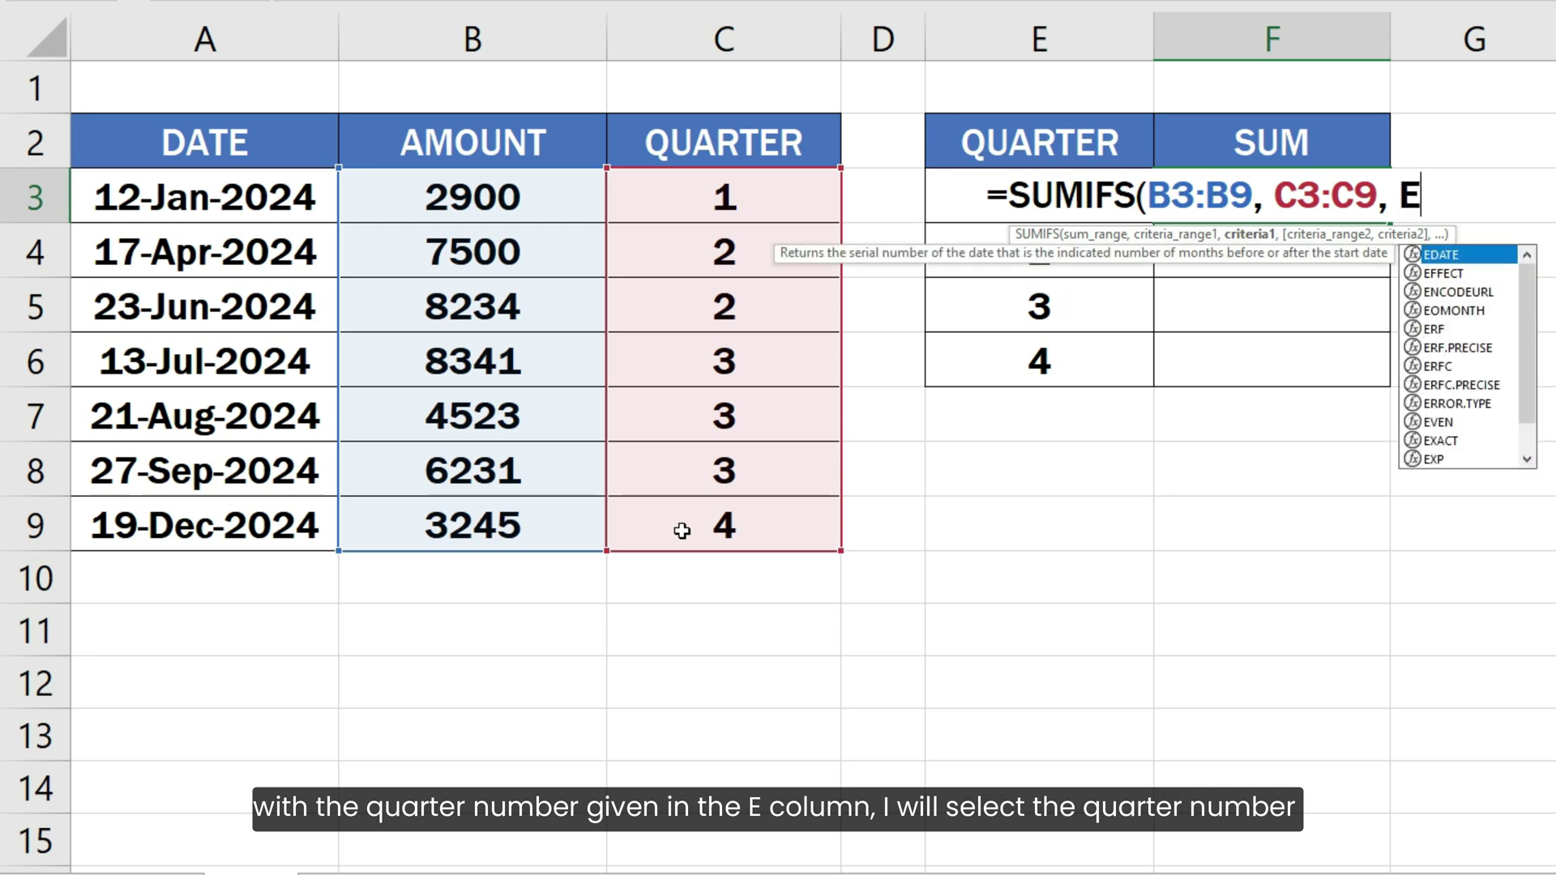
pyautogui.write('3')
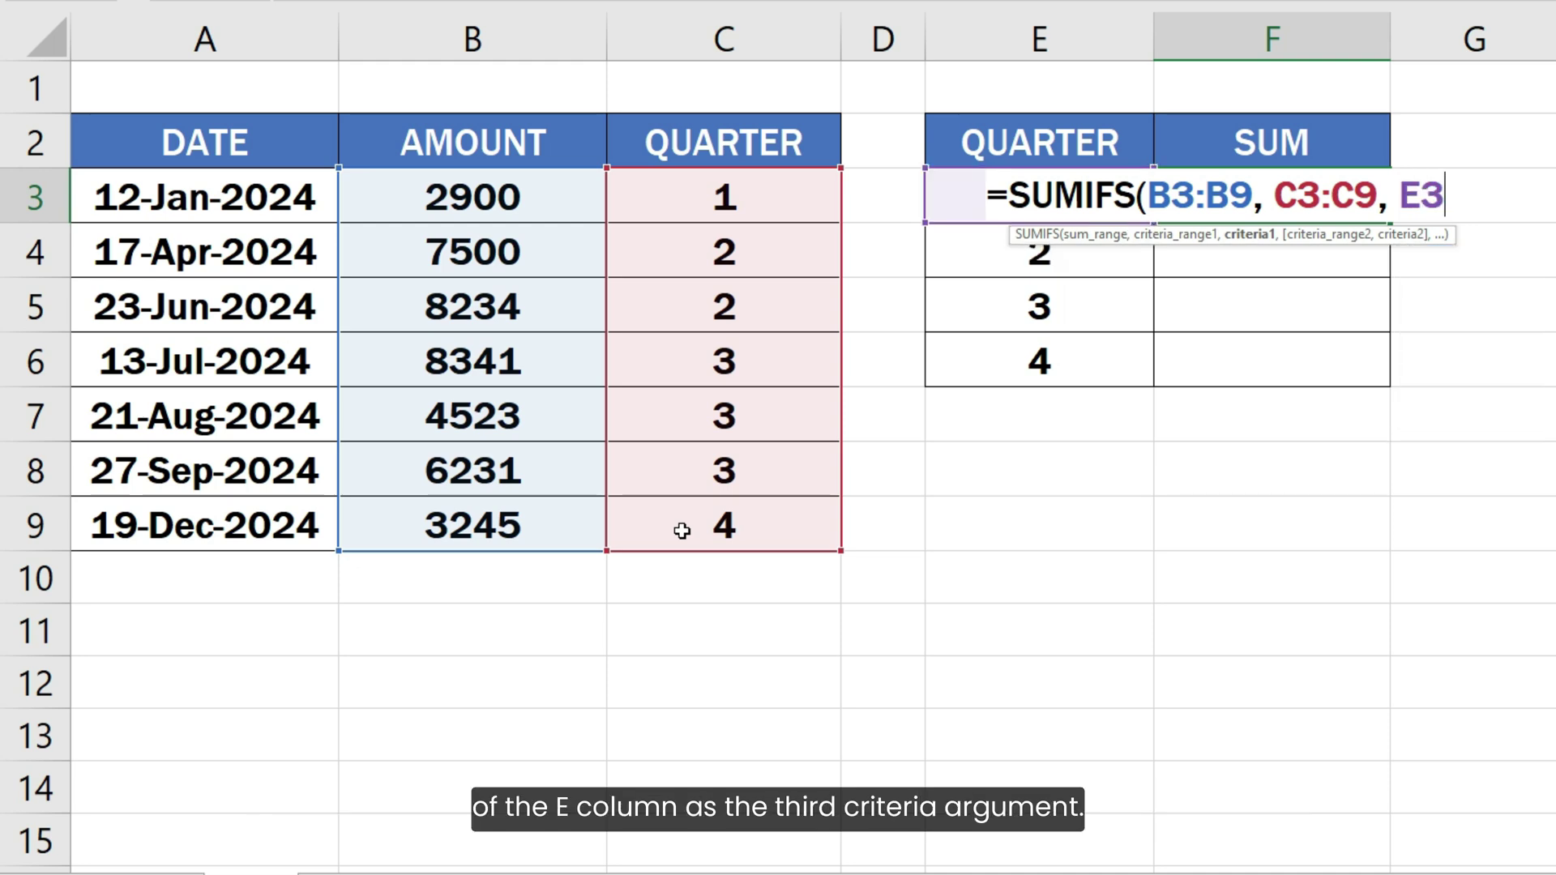
pyautogui.write(')')
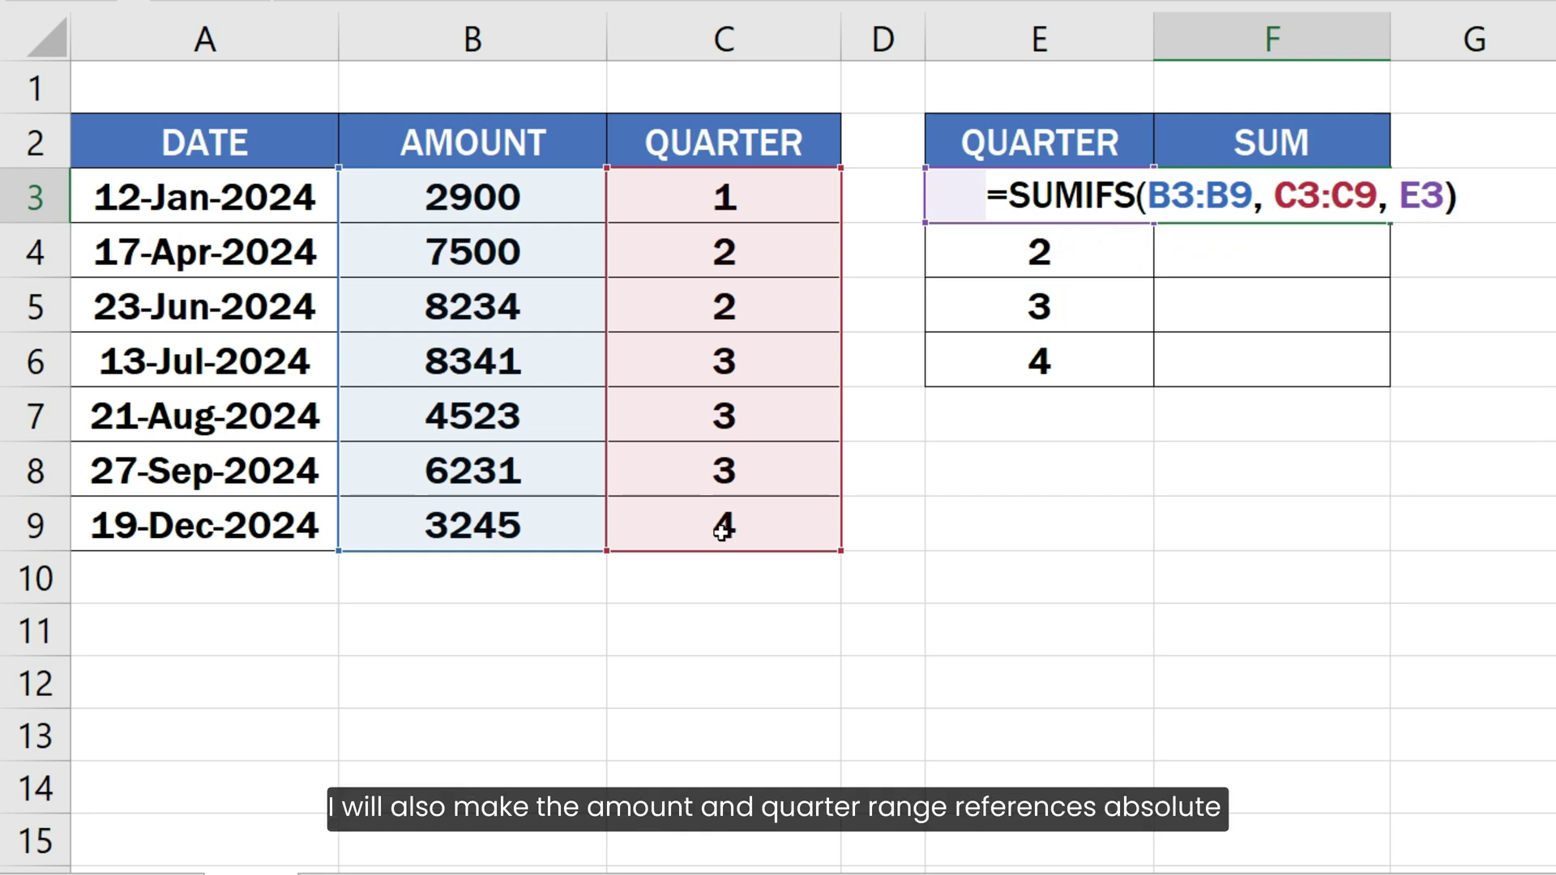
# Make the formula's amount range absolute as $B$3:$B$9
pyautogui.click(1147, 201)
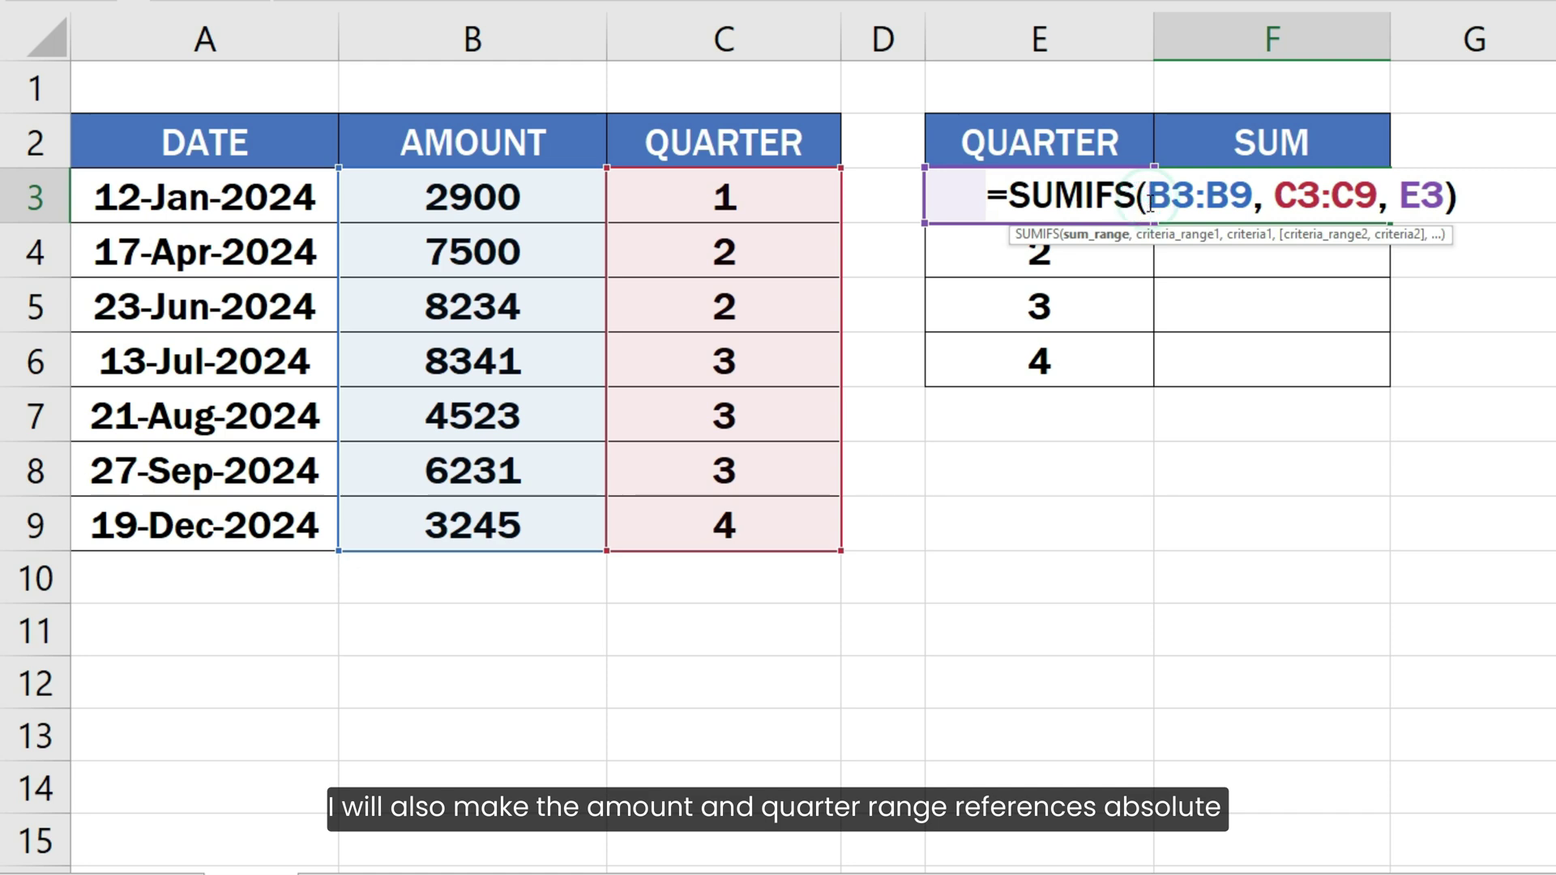
pyautogui.write('$')
pyautogui.click(1195, 201)
pyautogui.write('$')
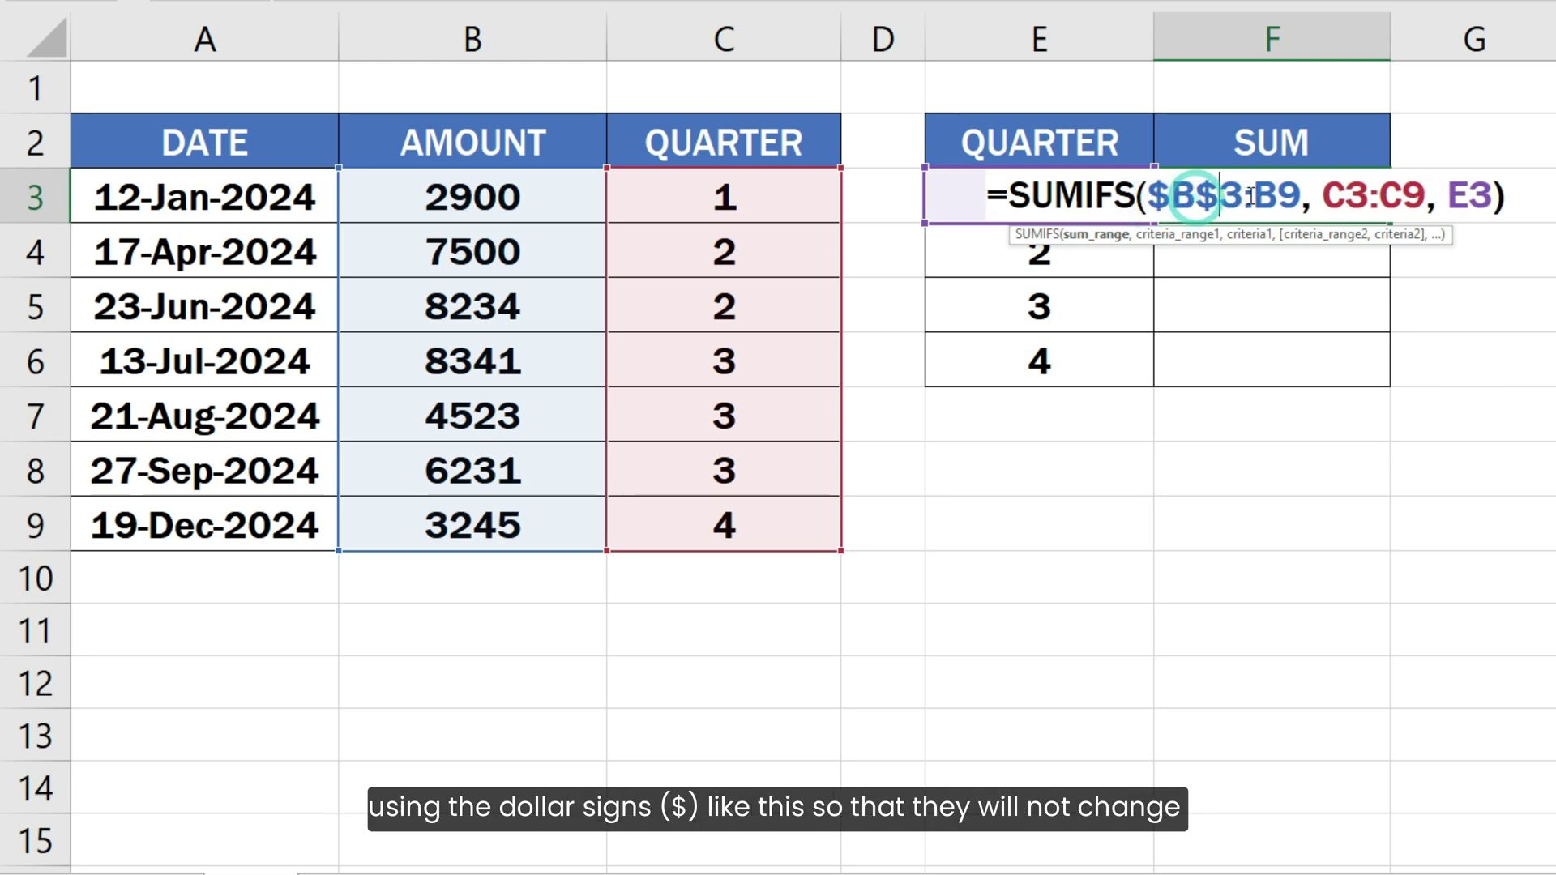
pyautogui.click(1248, 201)
pyautogui.write('$')
pyautogui.click(1295, 197)
pyautogui.write('$B$')
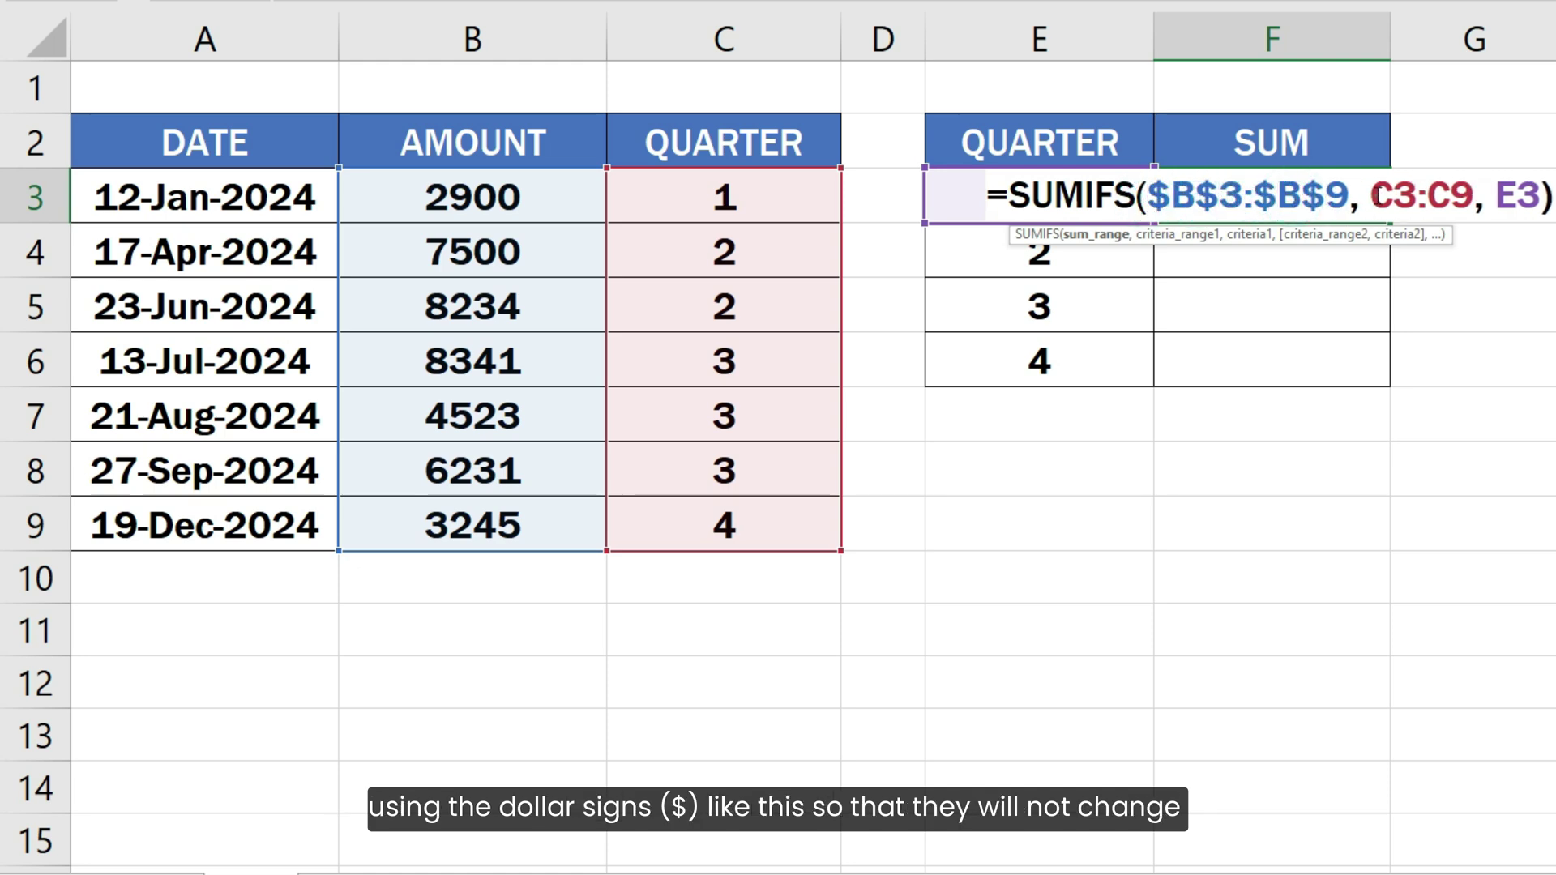
# Lock the quarter range as $C$3:$C$9 and commit, showing 2900 for quarter 1
pyautogui.click(1369, 196)
pyautogui.write('$')
pyautogui.click(1279, 197)
pyautogui.write('$C$')
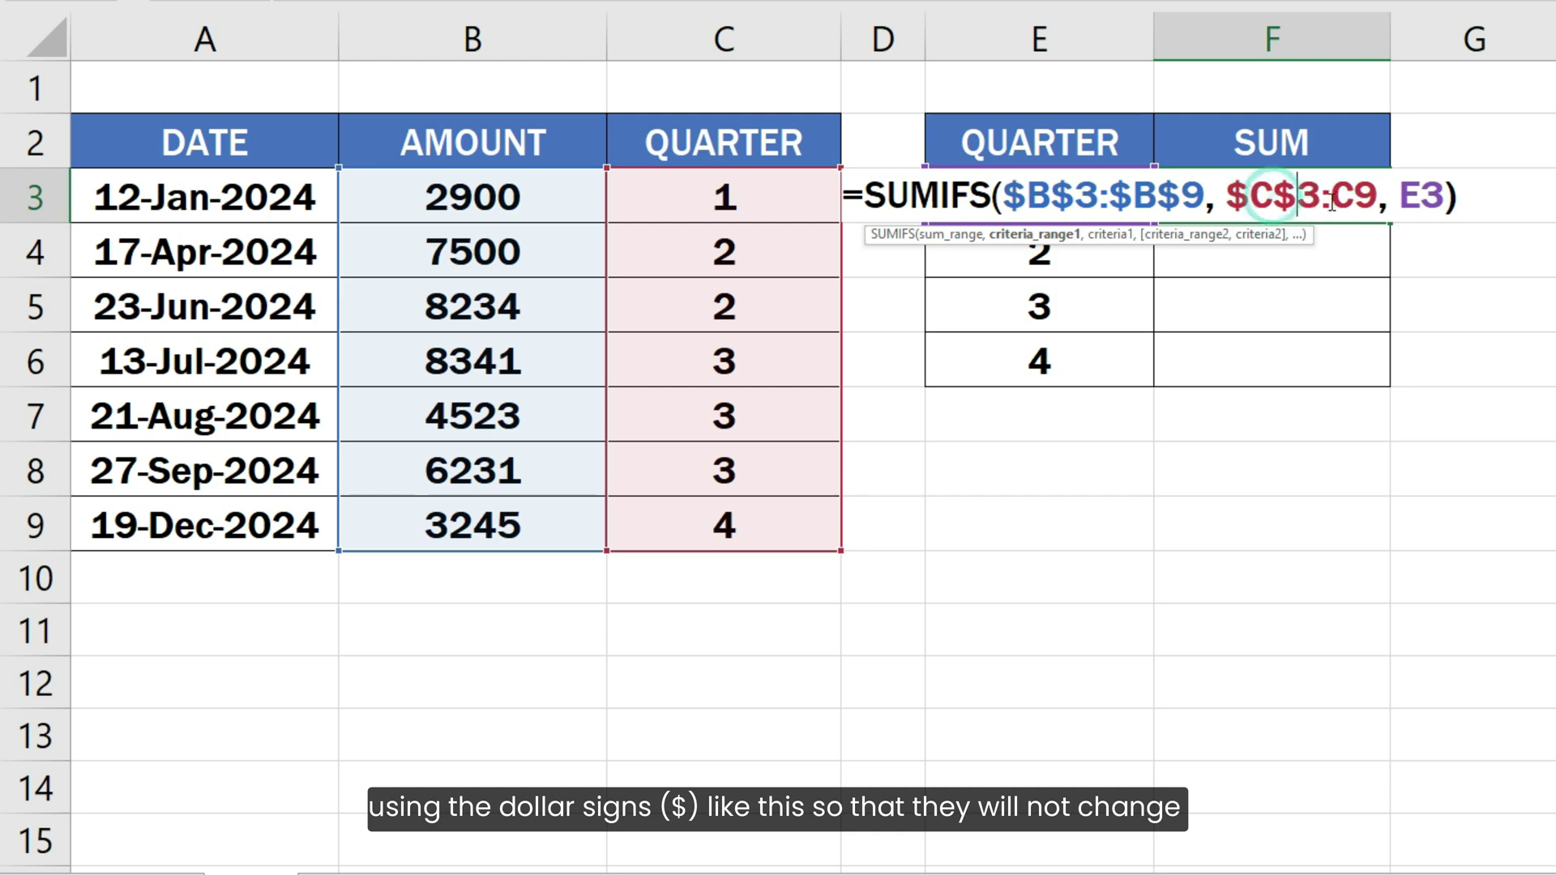
pyautogui.click(1333, 197)
pyautogui.write('$')
pyautogui.click(1377, 197)
pyautogui.write('$C$')
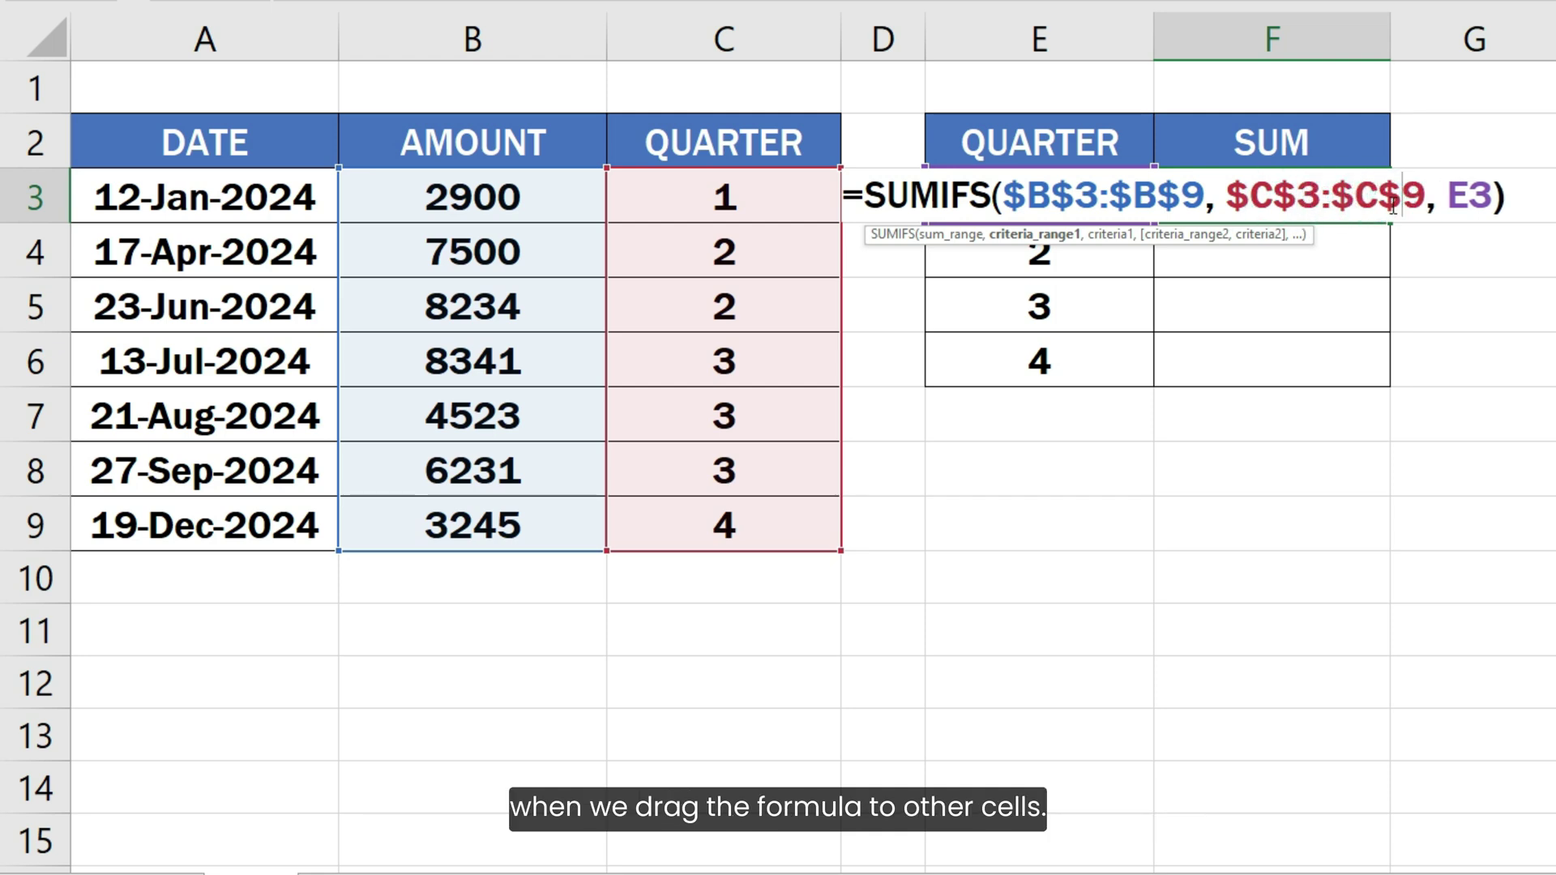
pyautogui.click(1514, 197)
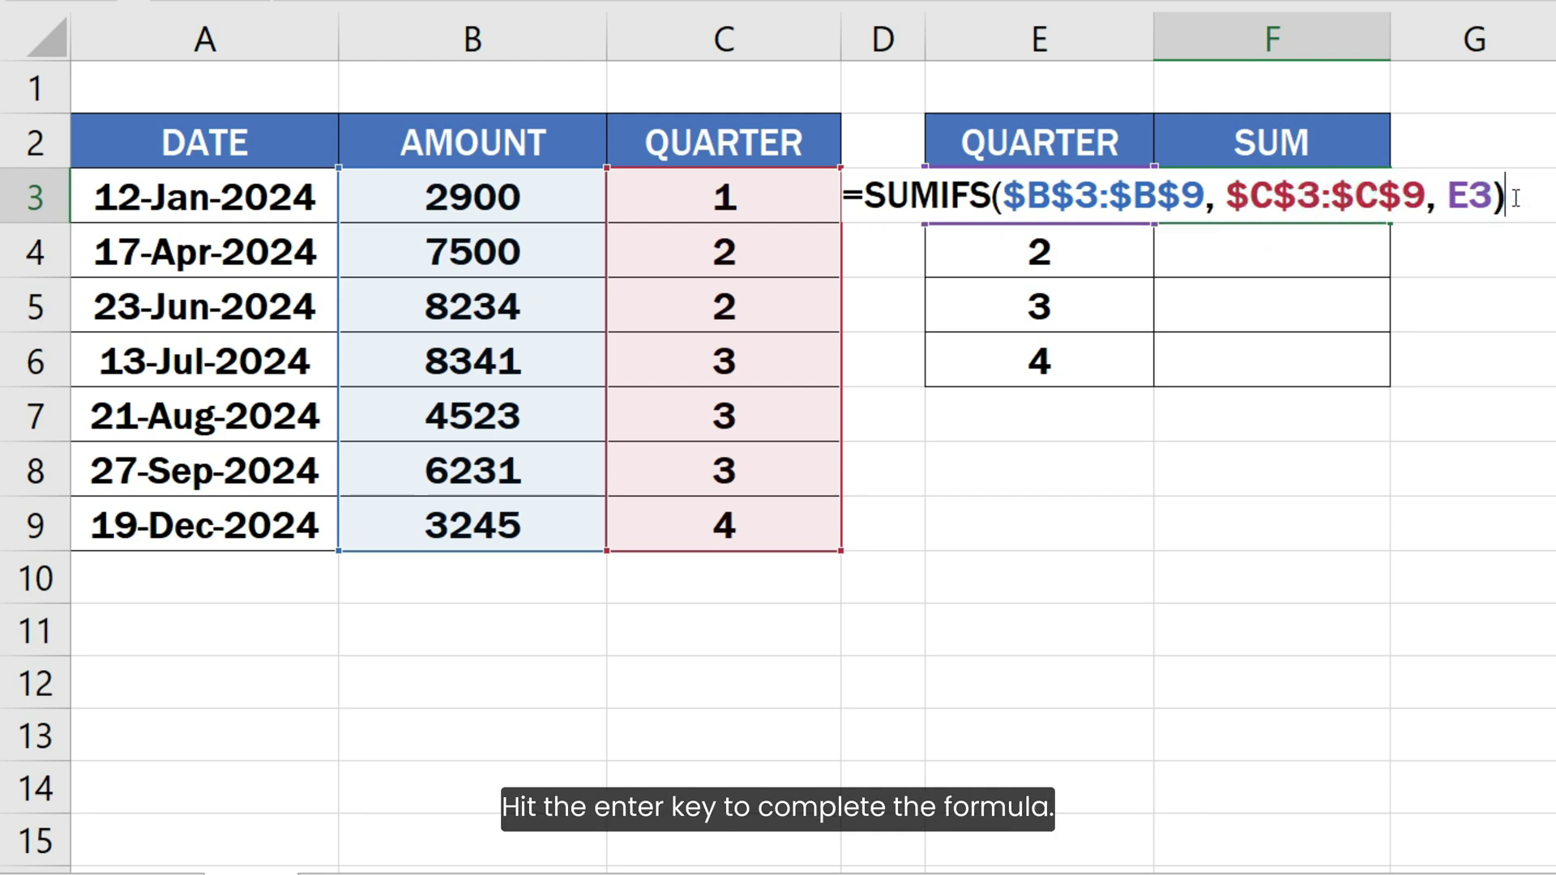
pyautogui.press('Return')
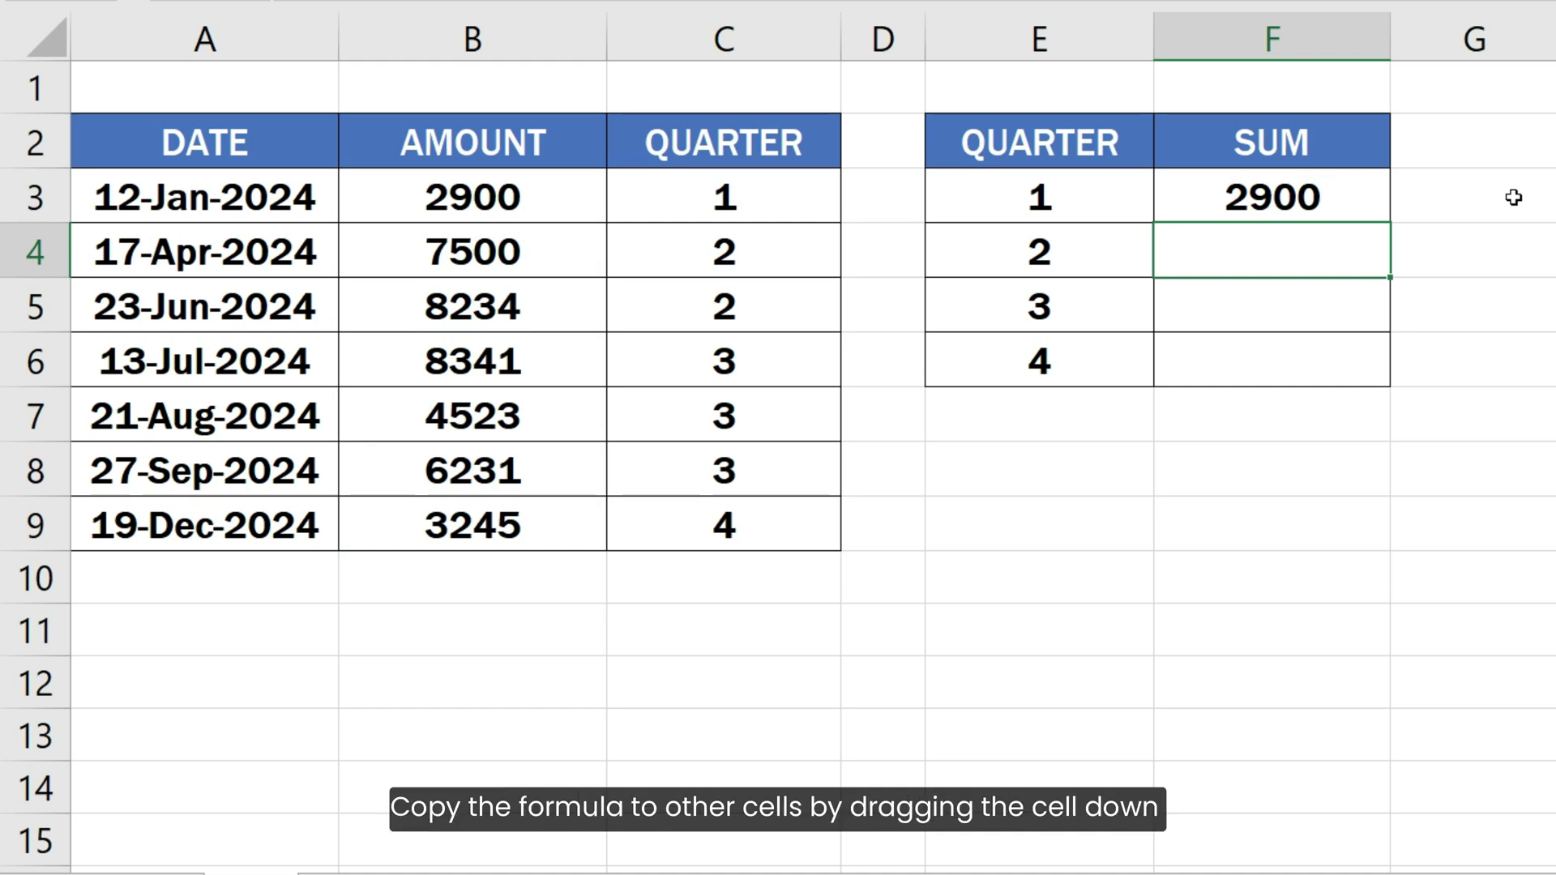
# Fill F3's SUMIFS formula down to F6, giving 15734, 19095 and 3245 for quarters 2–4
pyautogui.click(1361, 199)
pyautogui.moveTo(1389, 223); pyautogui.dragTo(1386, 381)
pyautogui.click(1433, 375)
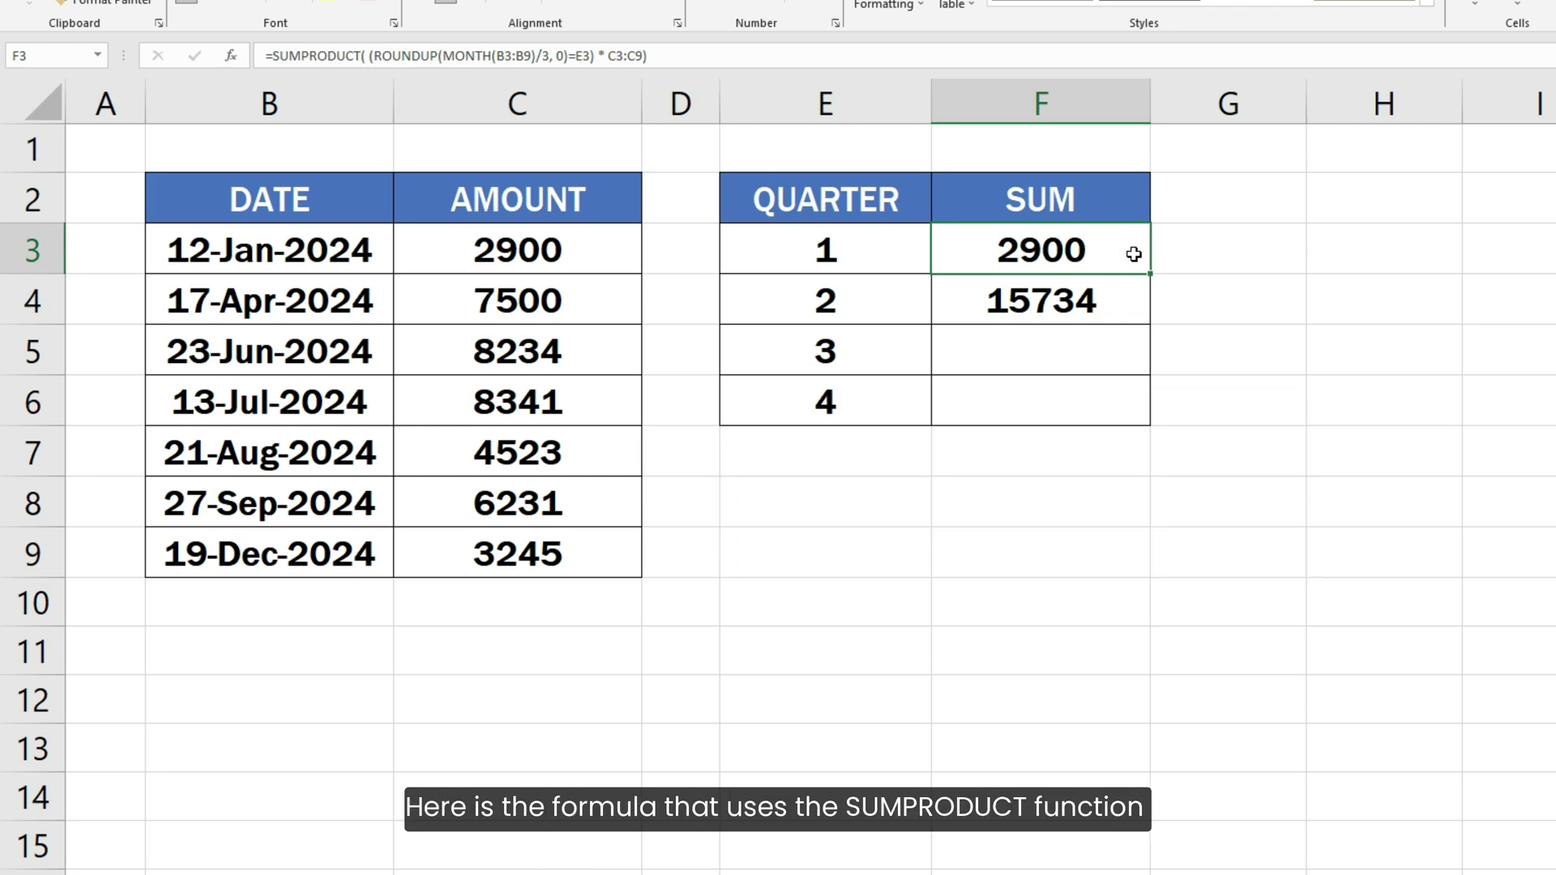
# In F3's formula, evaluate the ROUNDUP quarters and then the =E3 comparison into TRUE/FALSE values
pyautogui.press('F2')
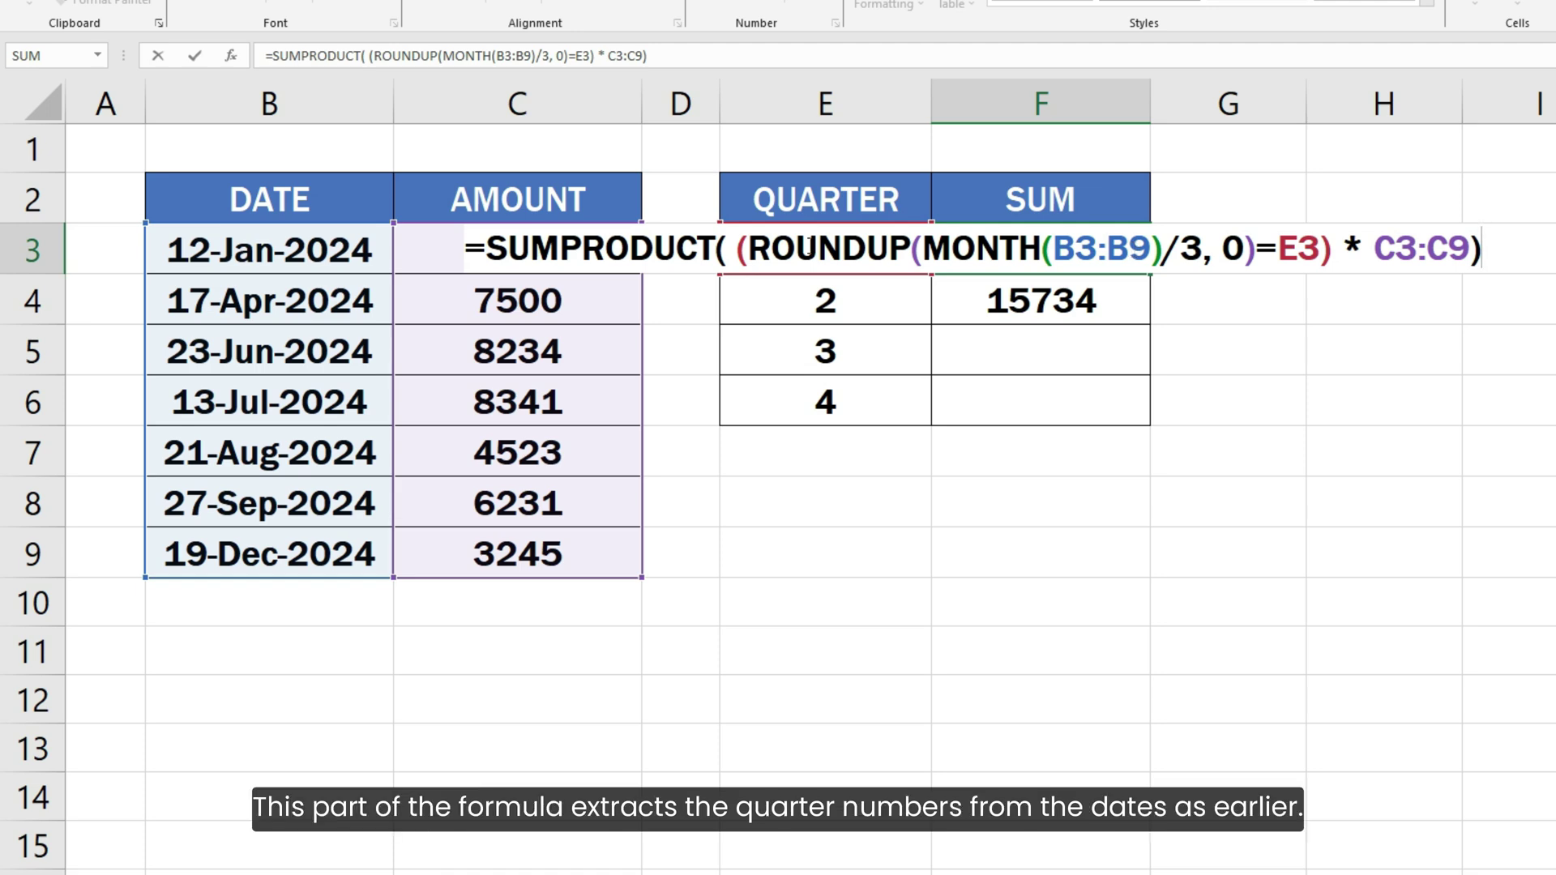
pyautogui.moveTo(745, 250); pyautogui.dragTo(1257, 259)
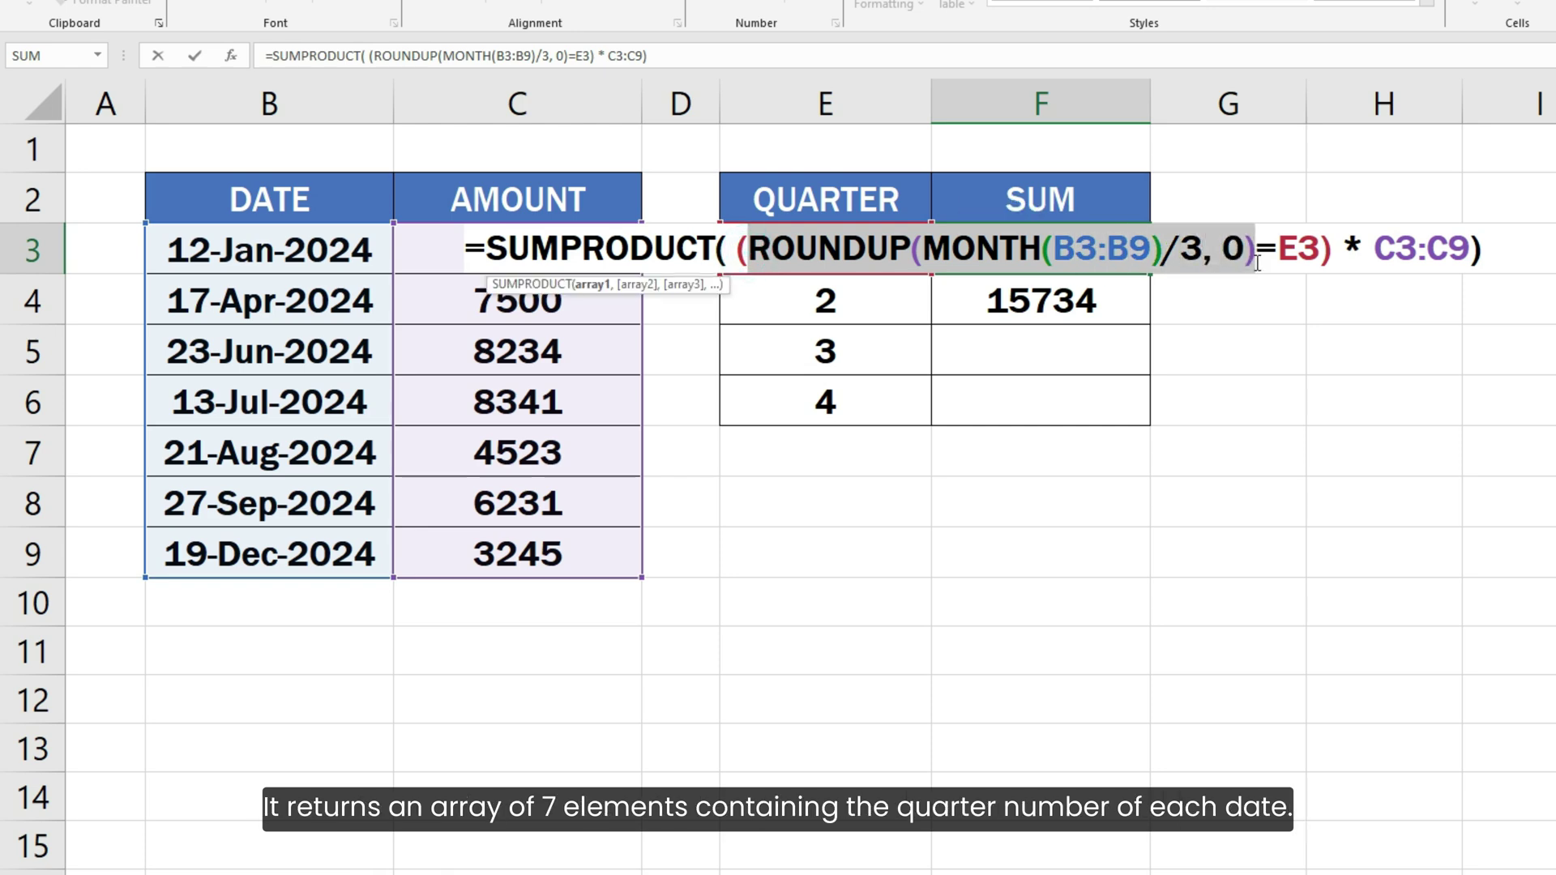
pyautogui.press('F9')
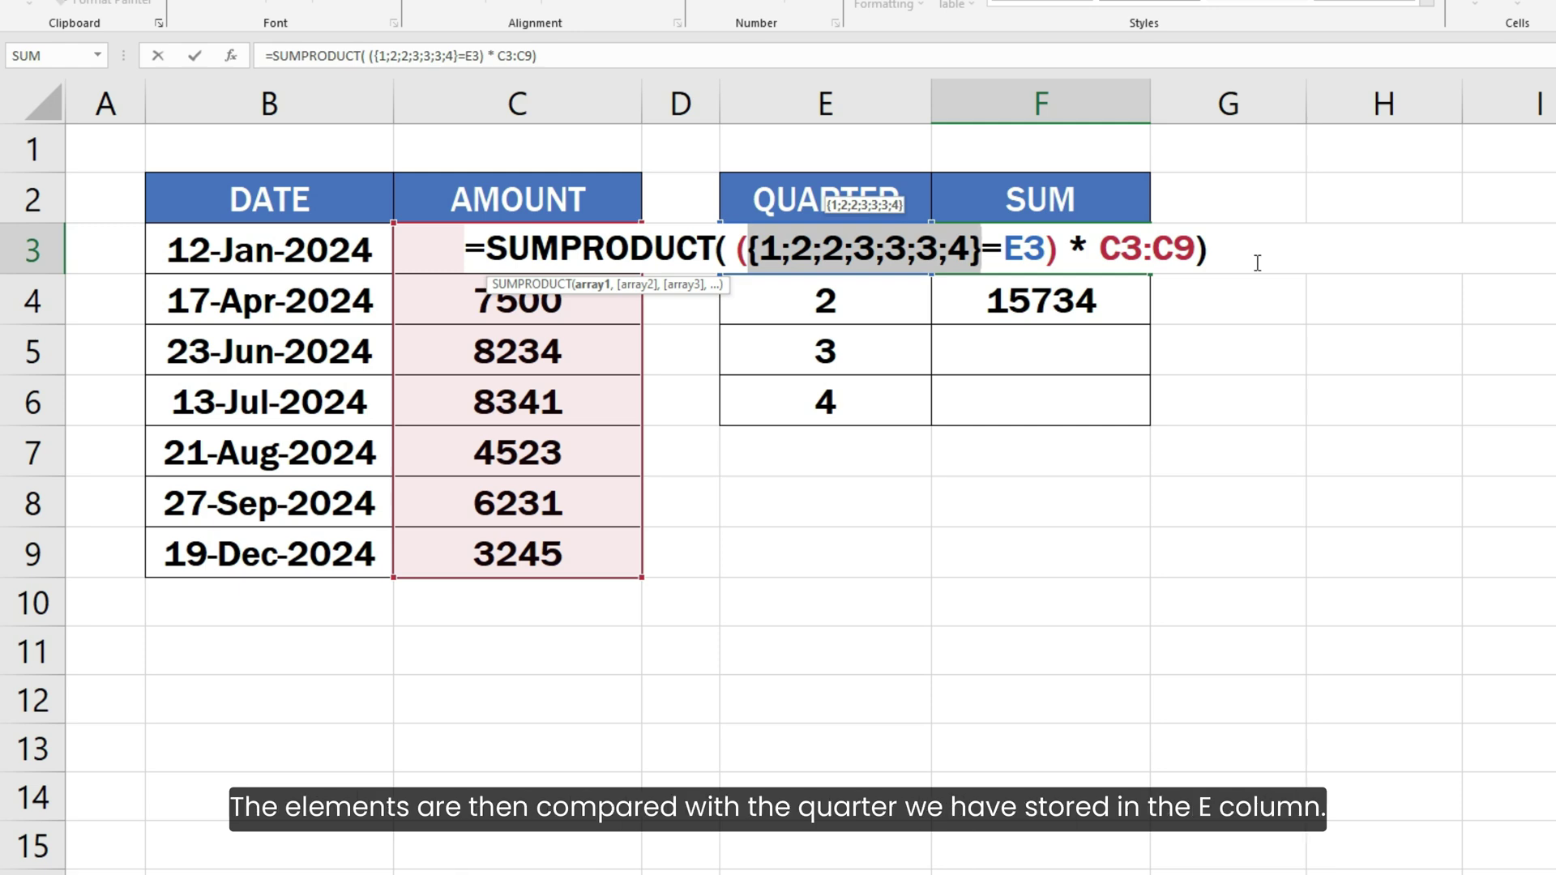
pyautogui.keyDown('shift'); pyautogui.click(1046, 251); pyautogui.keyUp('shift')
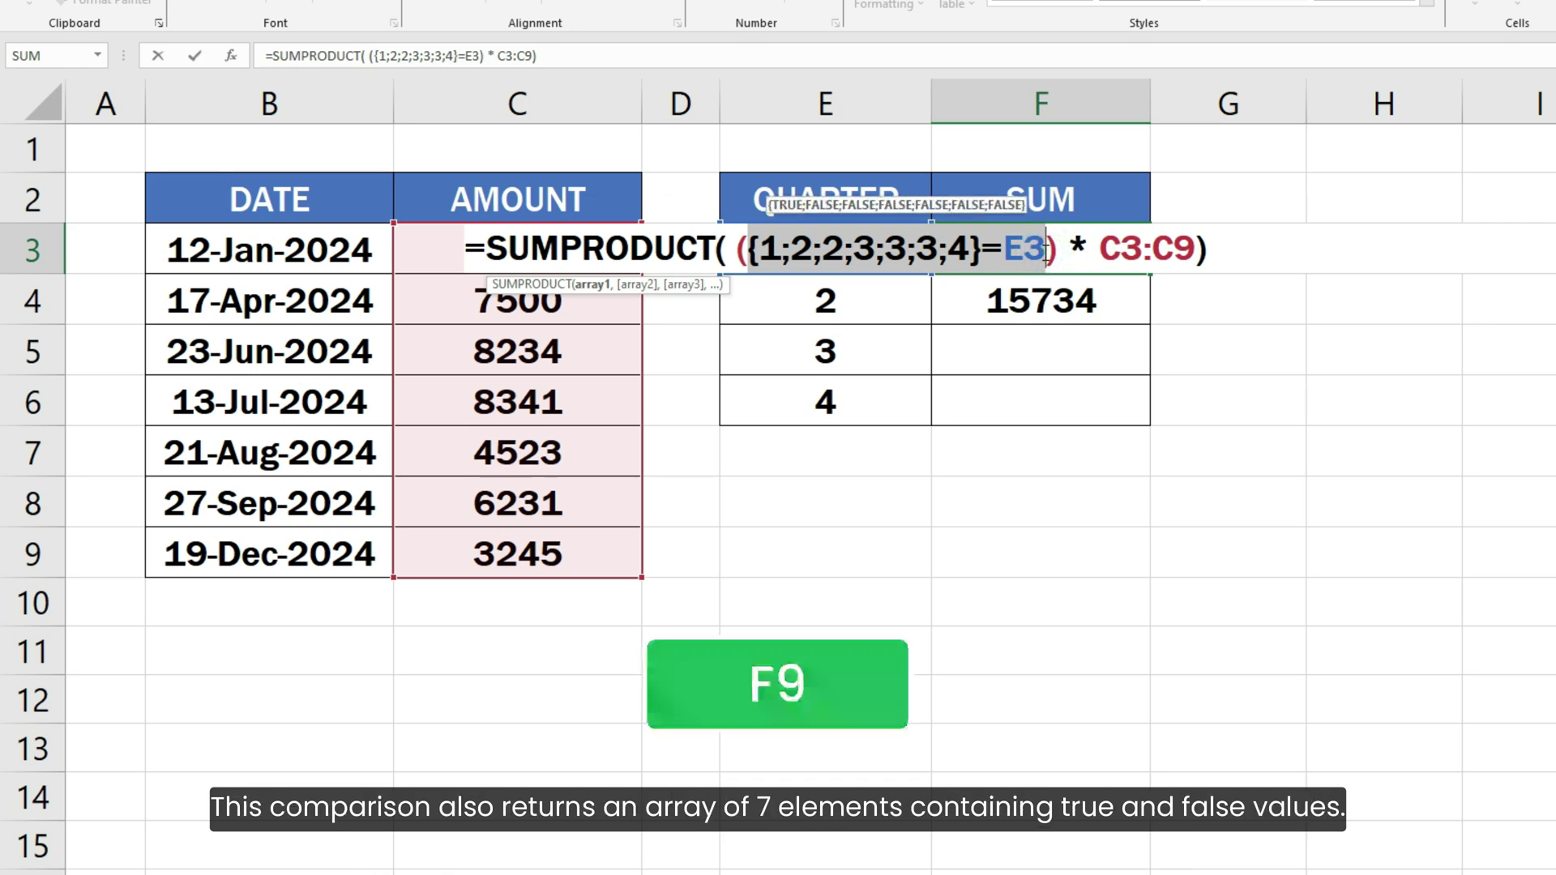
pyautogui.press('F9')
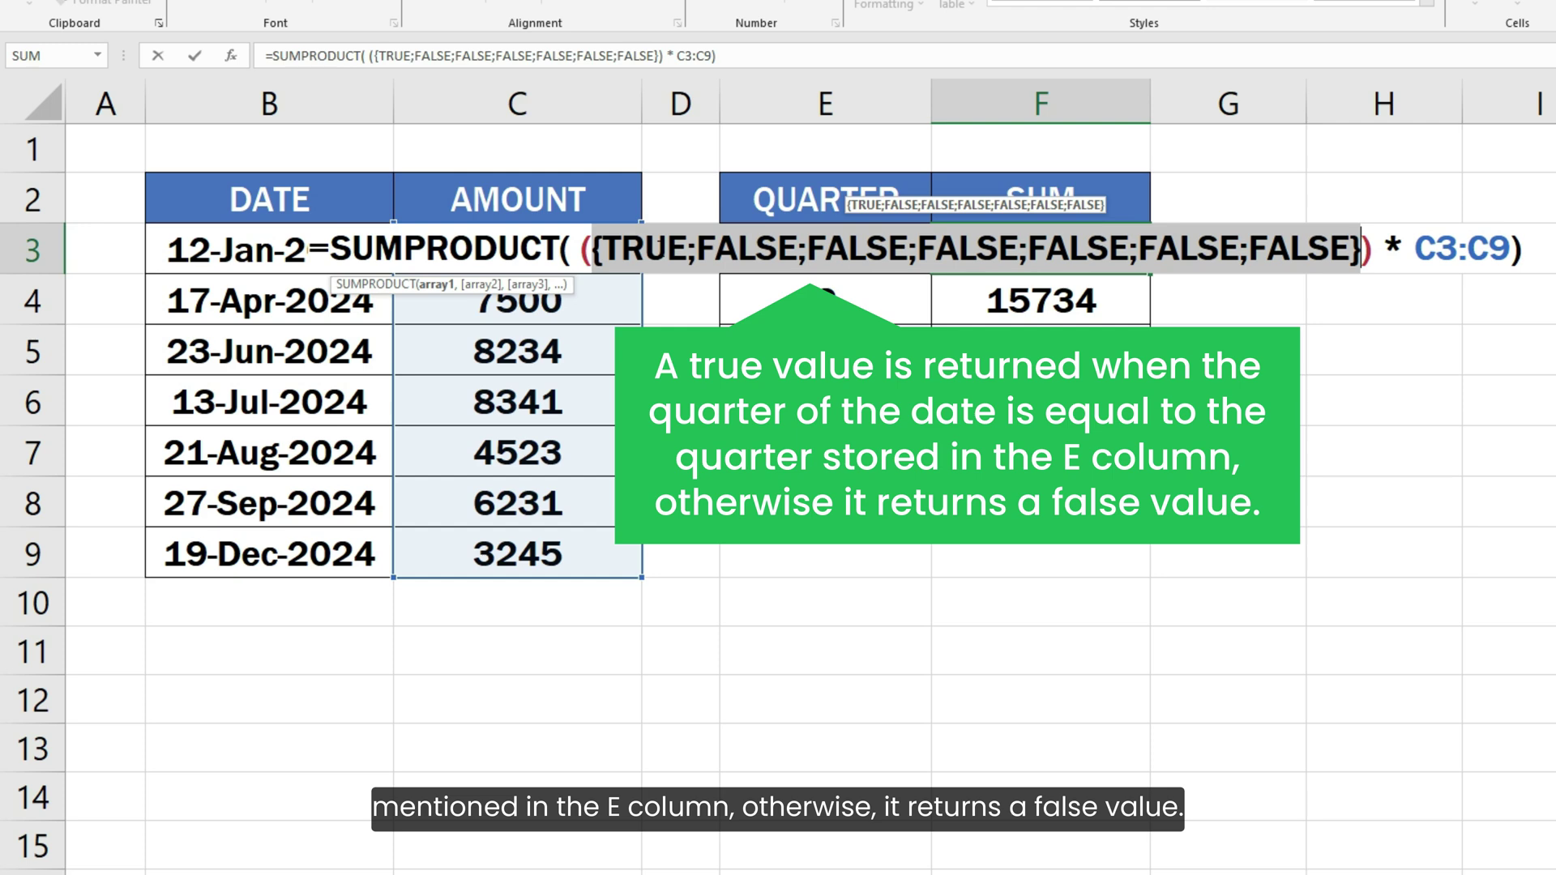
# Evaluate F3's comparison-times-amounts part to {2900;0;0;0;0;0;0}, then edit F4's formula
pyautogui.moveTo(582, 247); pyautogui.dragTo(1495, 254)
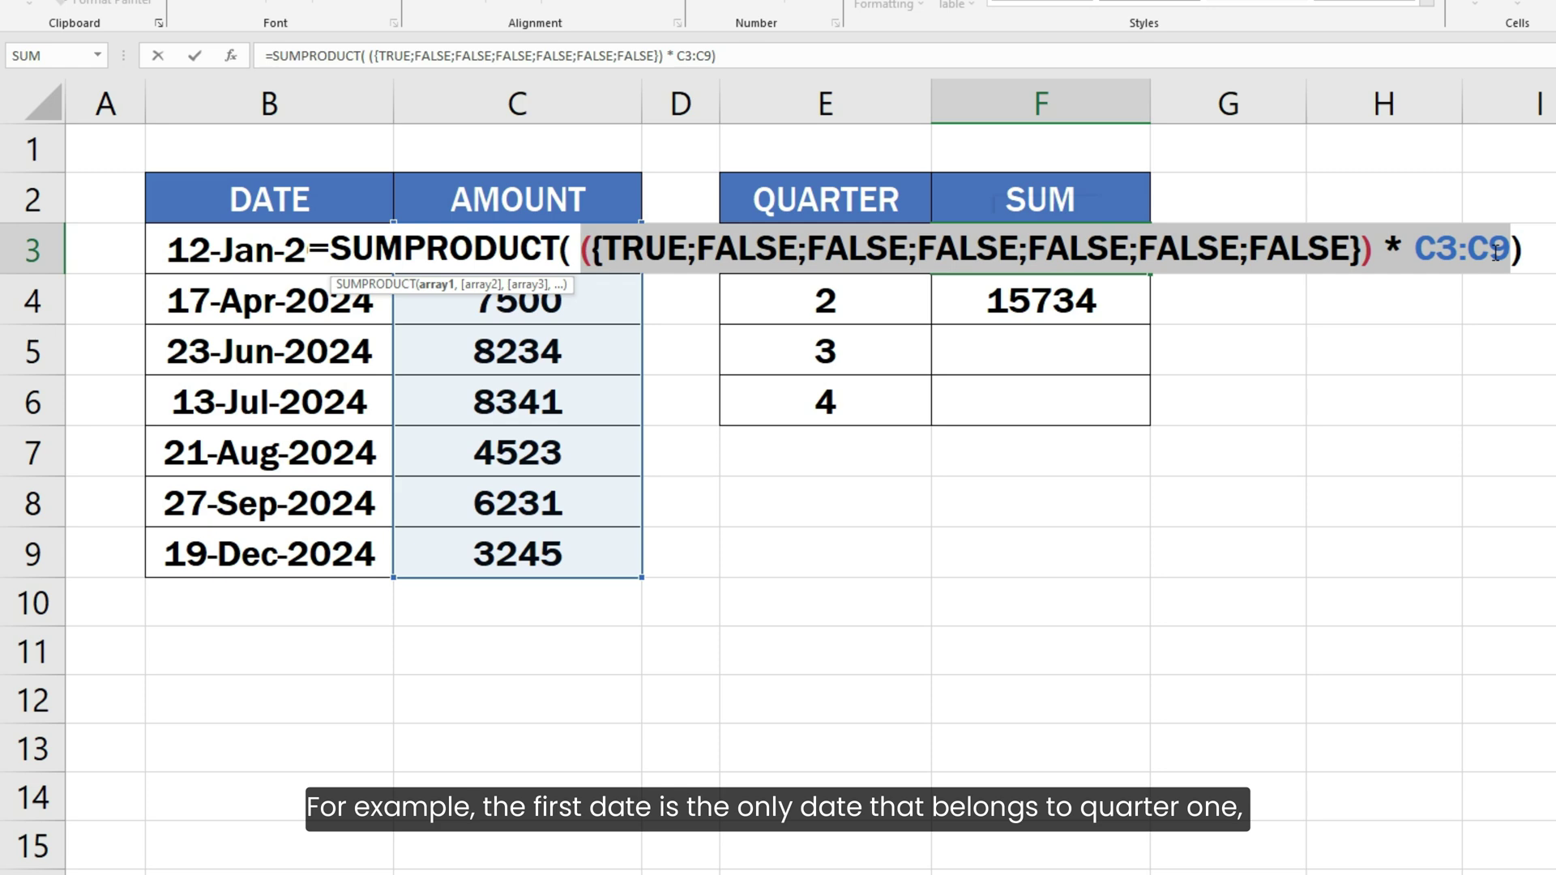
pyautogui.press('F9')
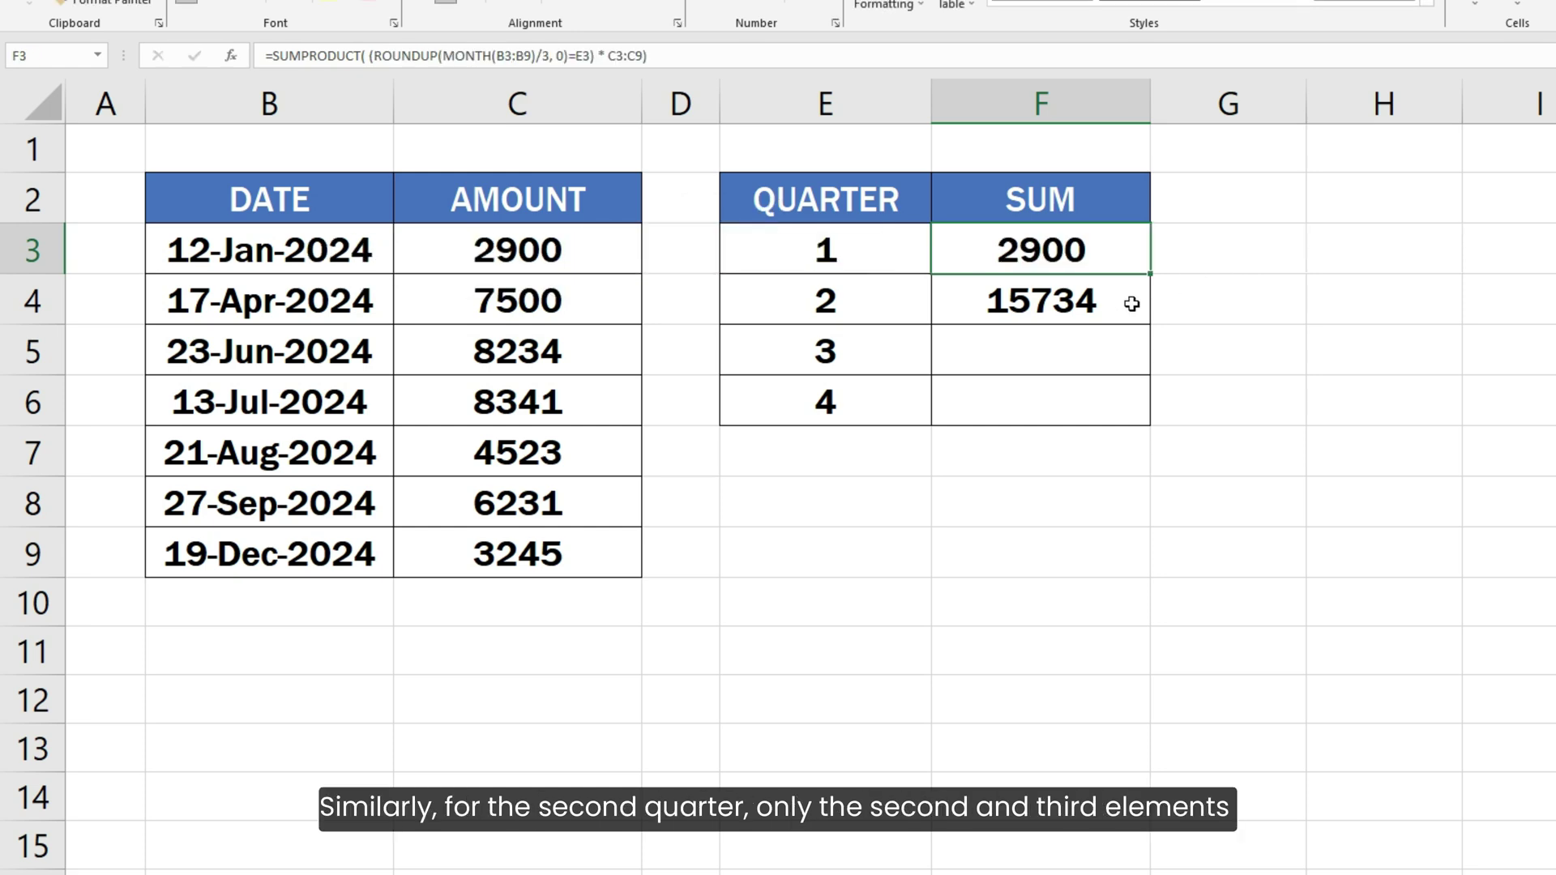
pyautogui.doubleClick(1132, 304)
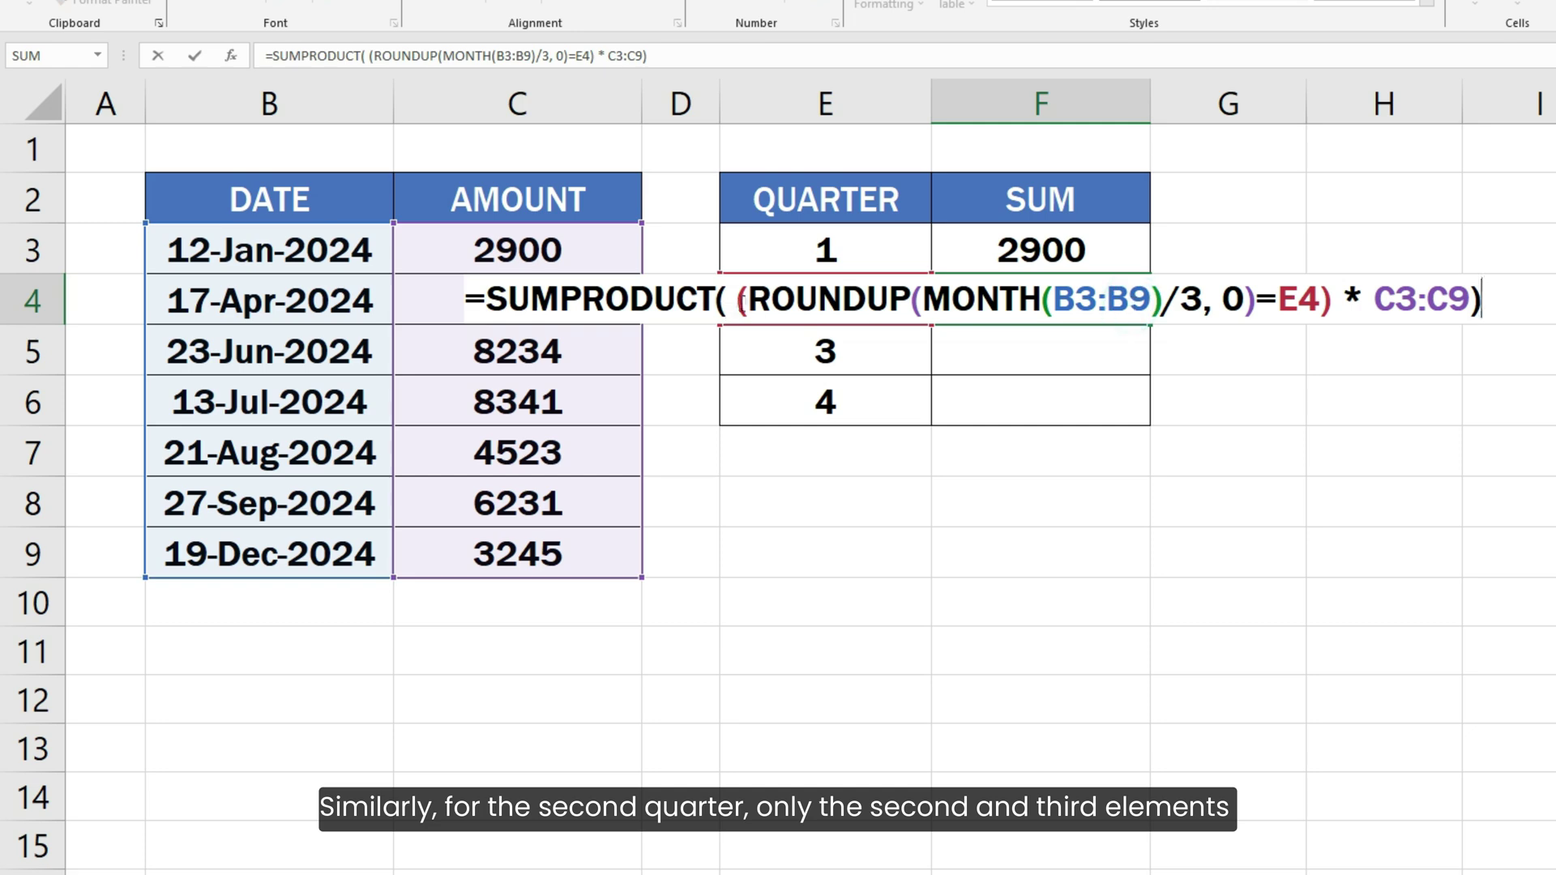
# Evaluate F4's product to {0;7500;8234;0;0;0;0}, discard it, and return to editing F3
pyautogui.moveTo(736, 302); pyautogui.dragTo(1457, 305)
pyautogui.press('F9')
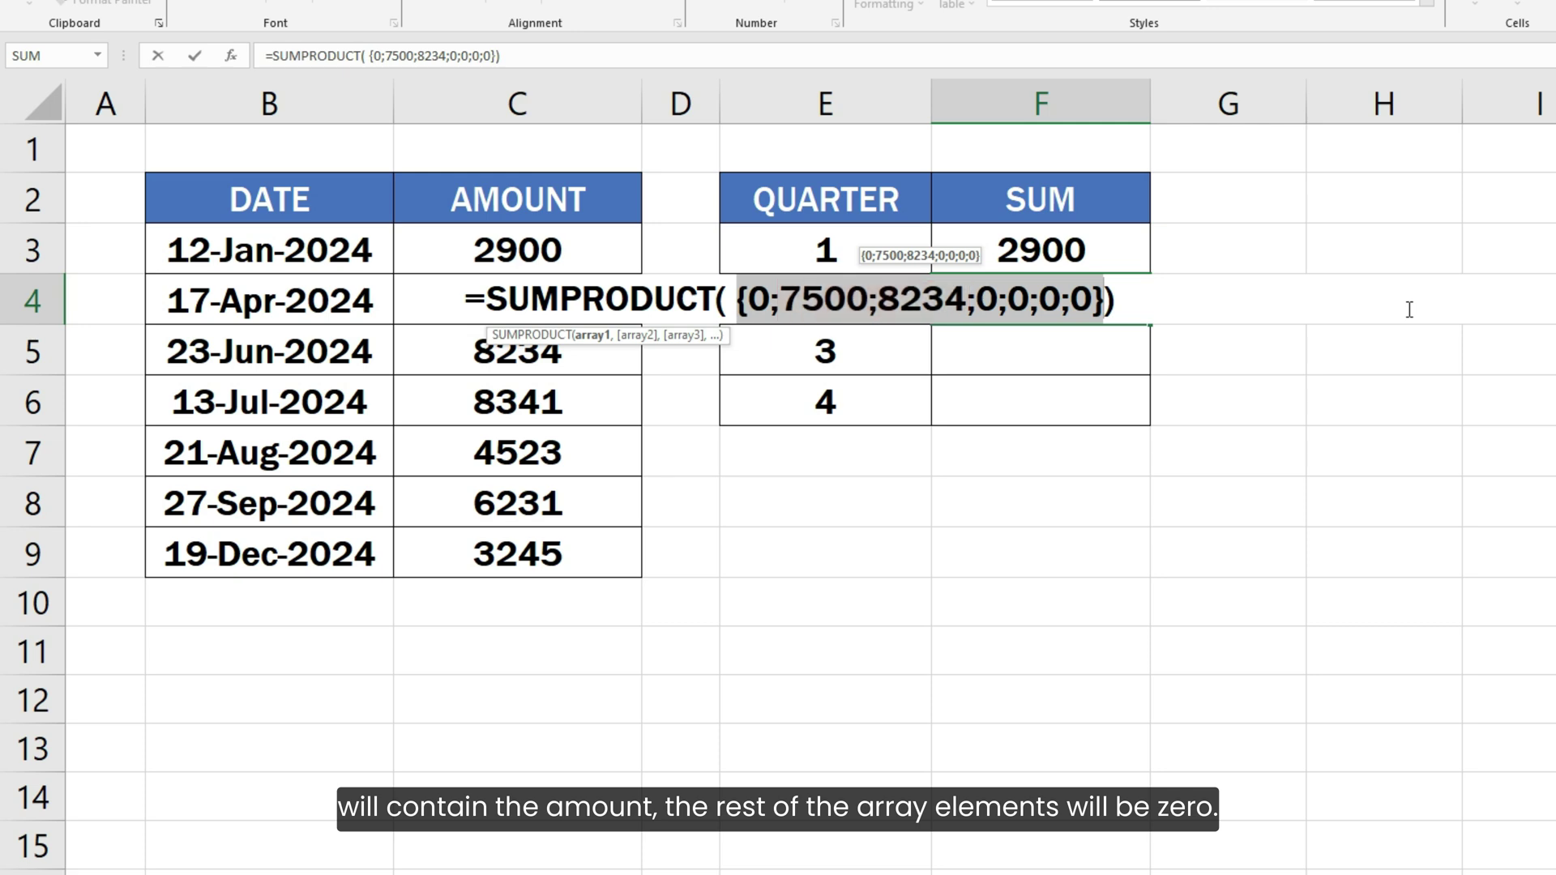
pyautogui.press('Escape')
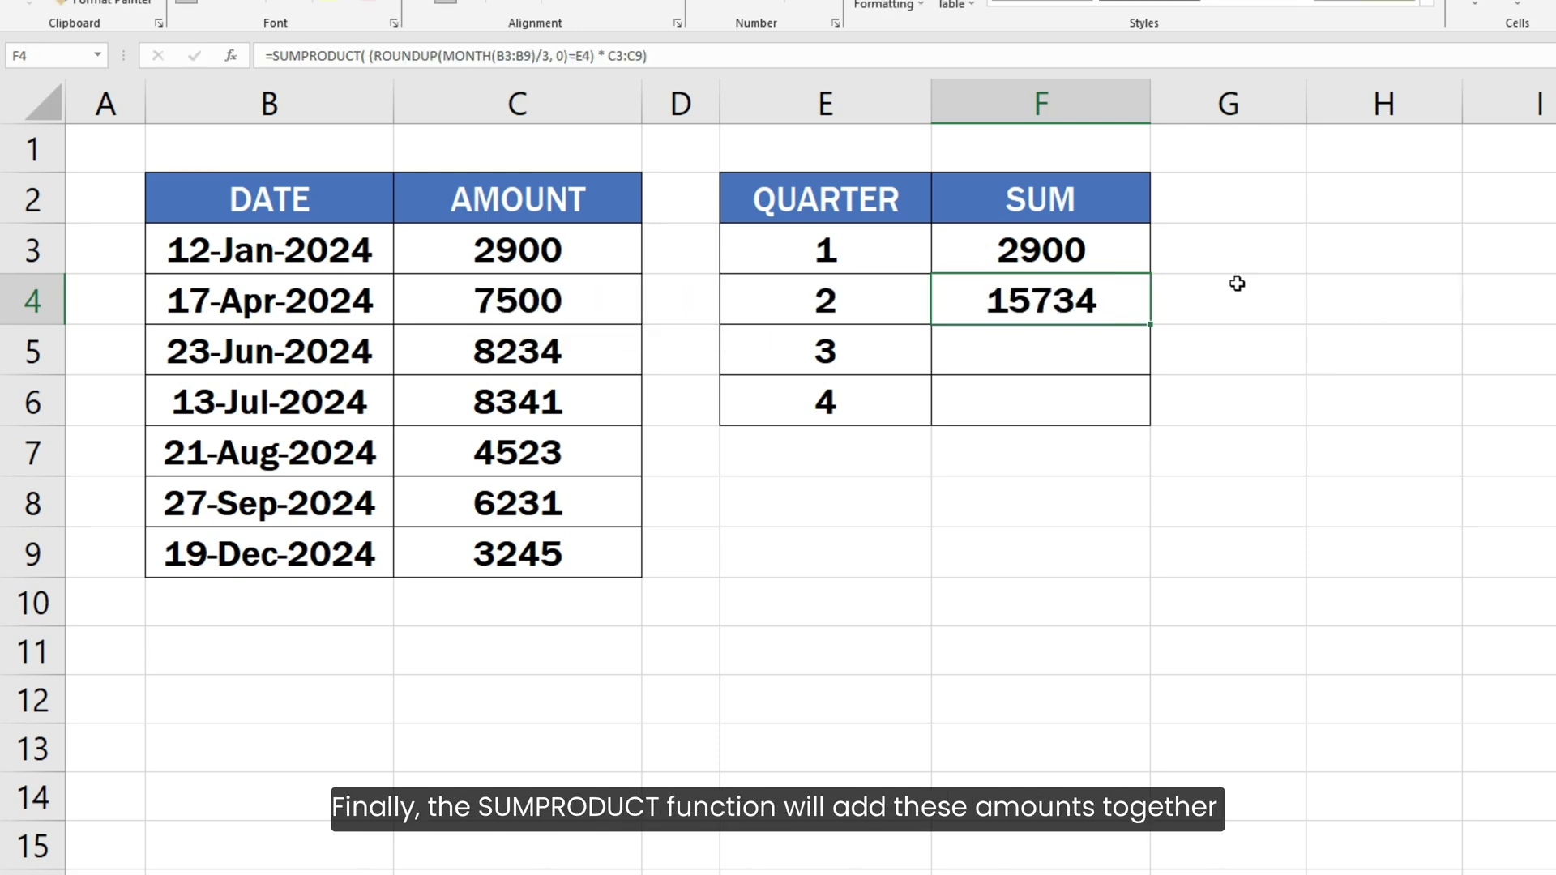
pyautogui.press('Up')
pyautogui.press('F2')
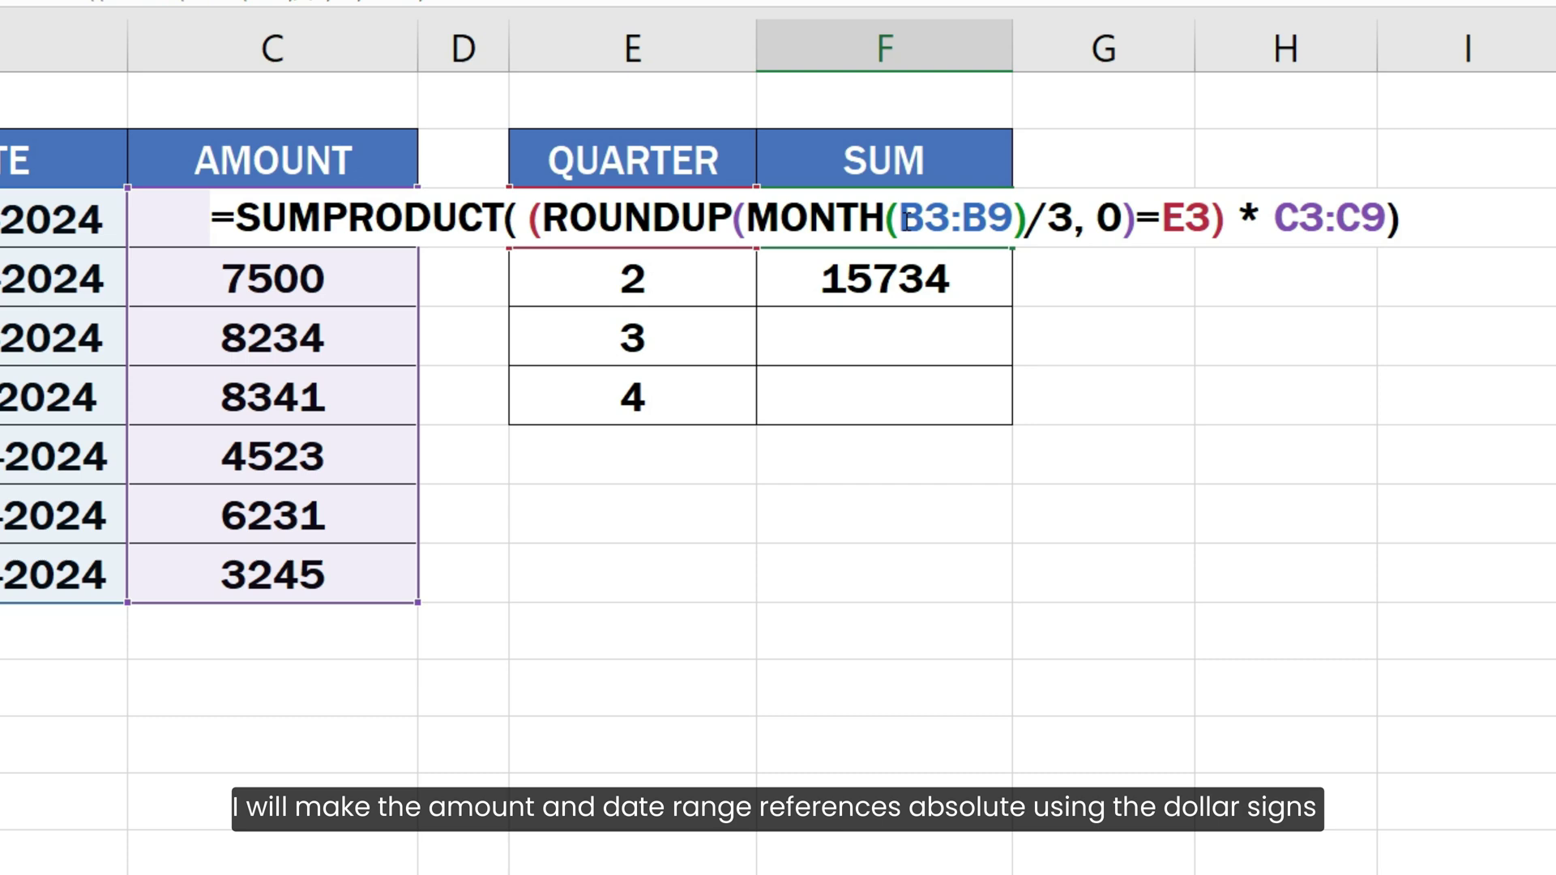
# Lock the SUMPRODUCT date range in F3 as $B$3:$B$9
pyautogui.click(1059, 249)
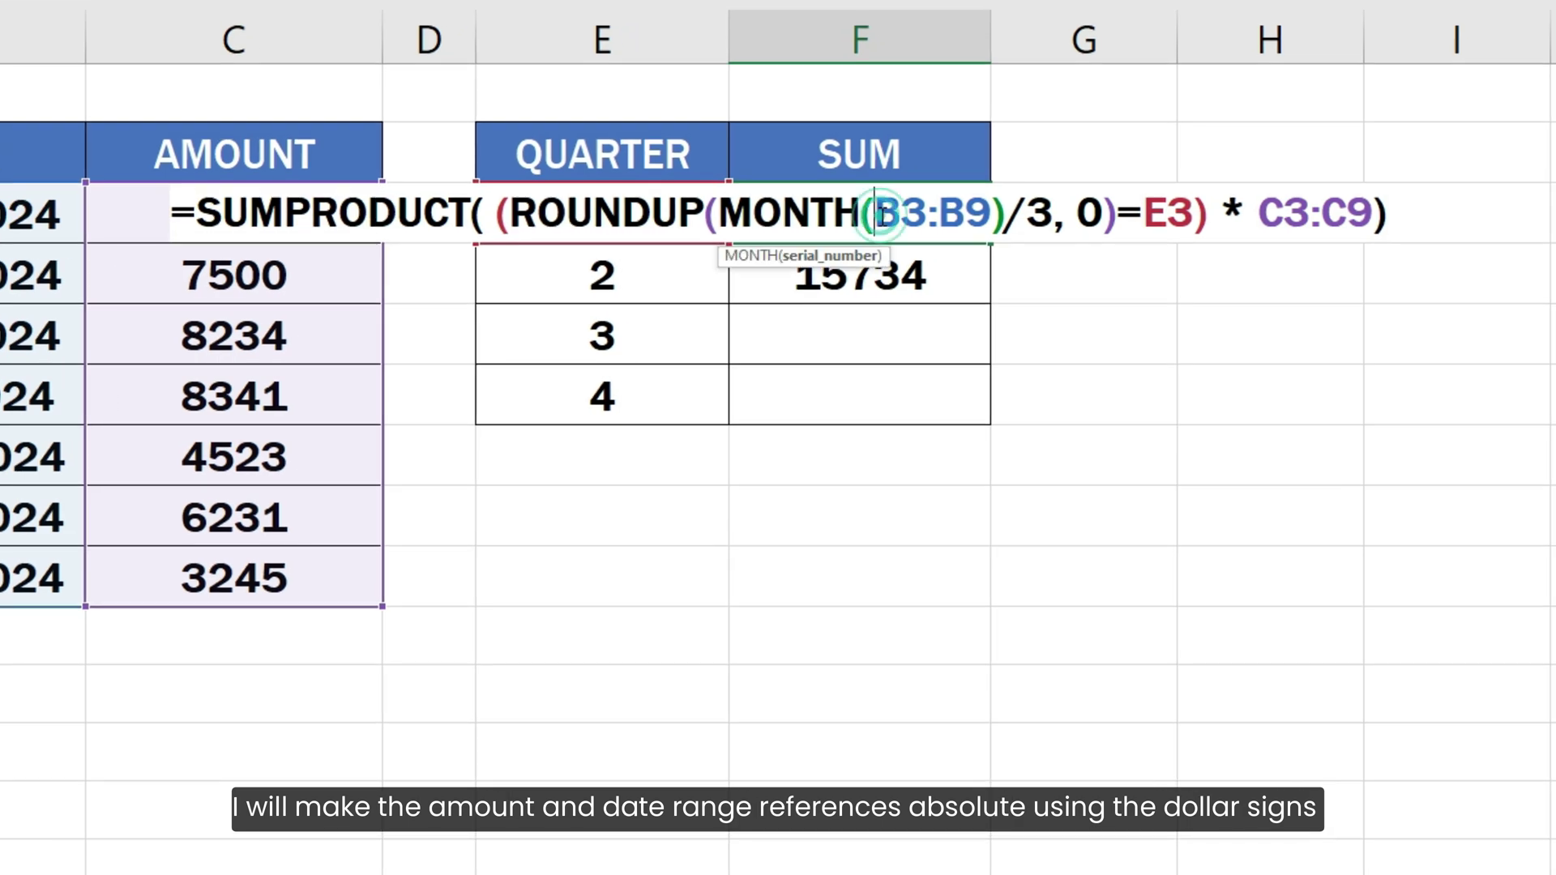
pyautogui.write('$')
pyautogui.click(931, 215)
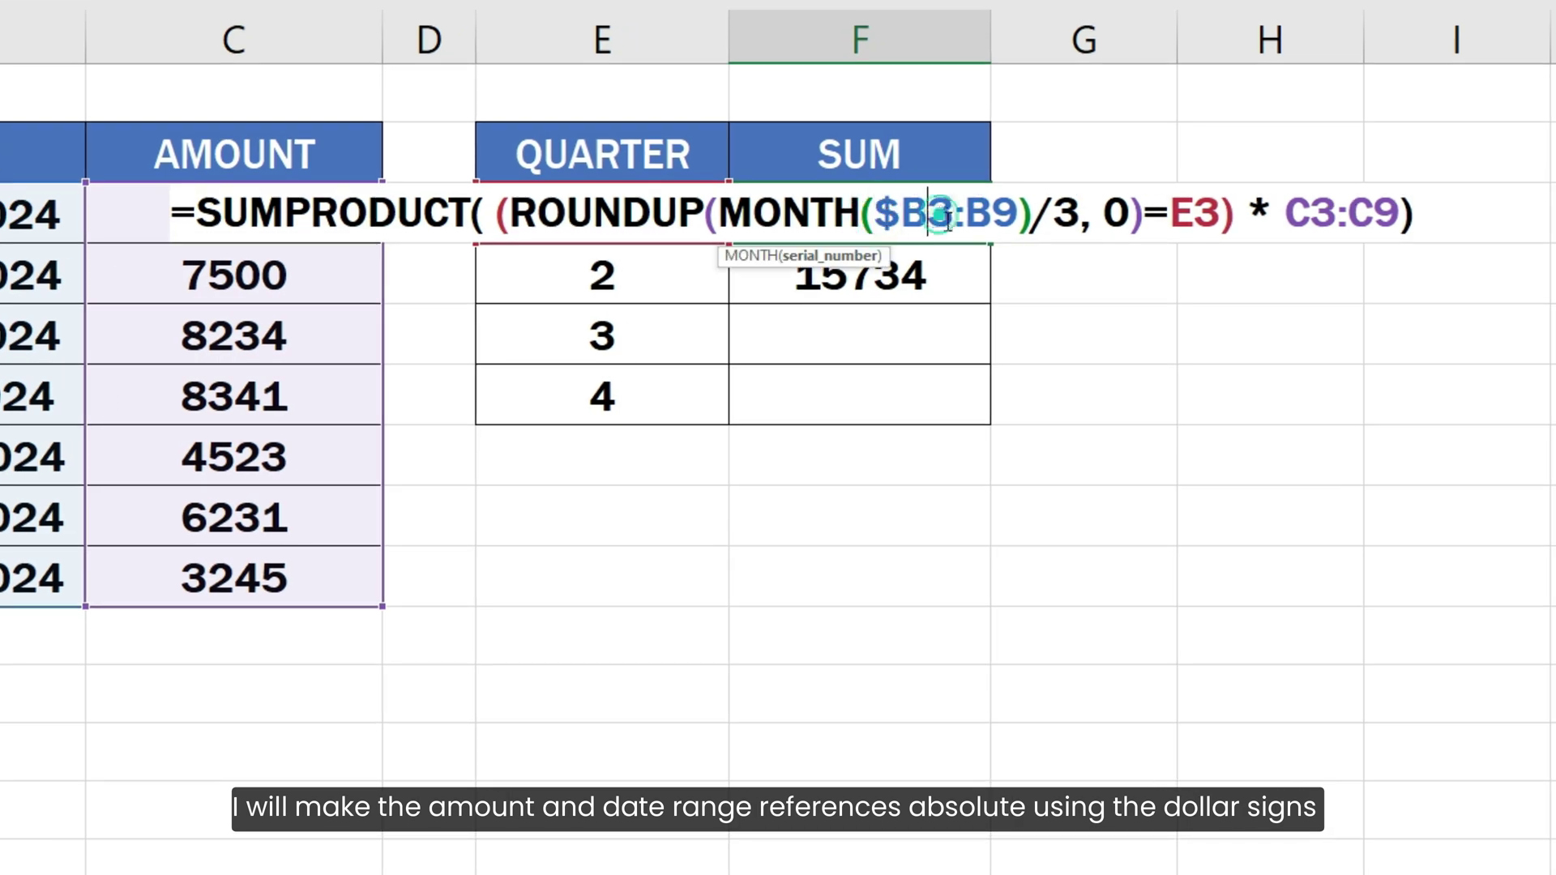
pyautogui.write('$')
pyautogui.click(993, 215)
pyautogui.write('$')
pyautogui.click(1045, 214)
pyautogui.write('$B$')
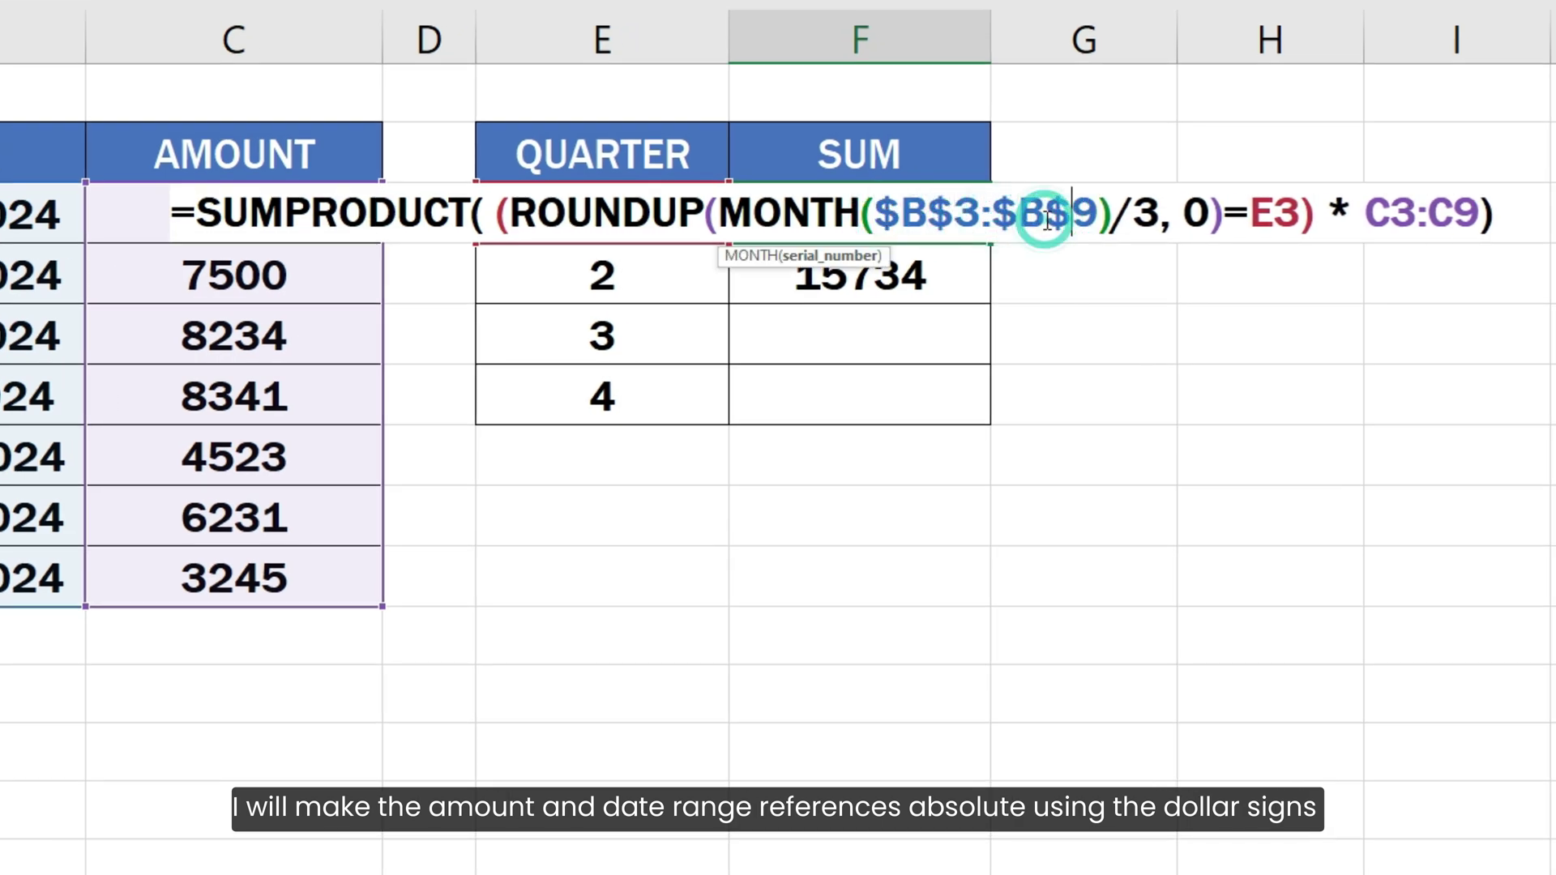
# Lock the amount range as $C$3:$C$9, commit, and fill F3 down to F6
pyautogui.click(1366, 214)
pyautogui.write('$')
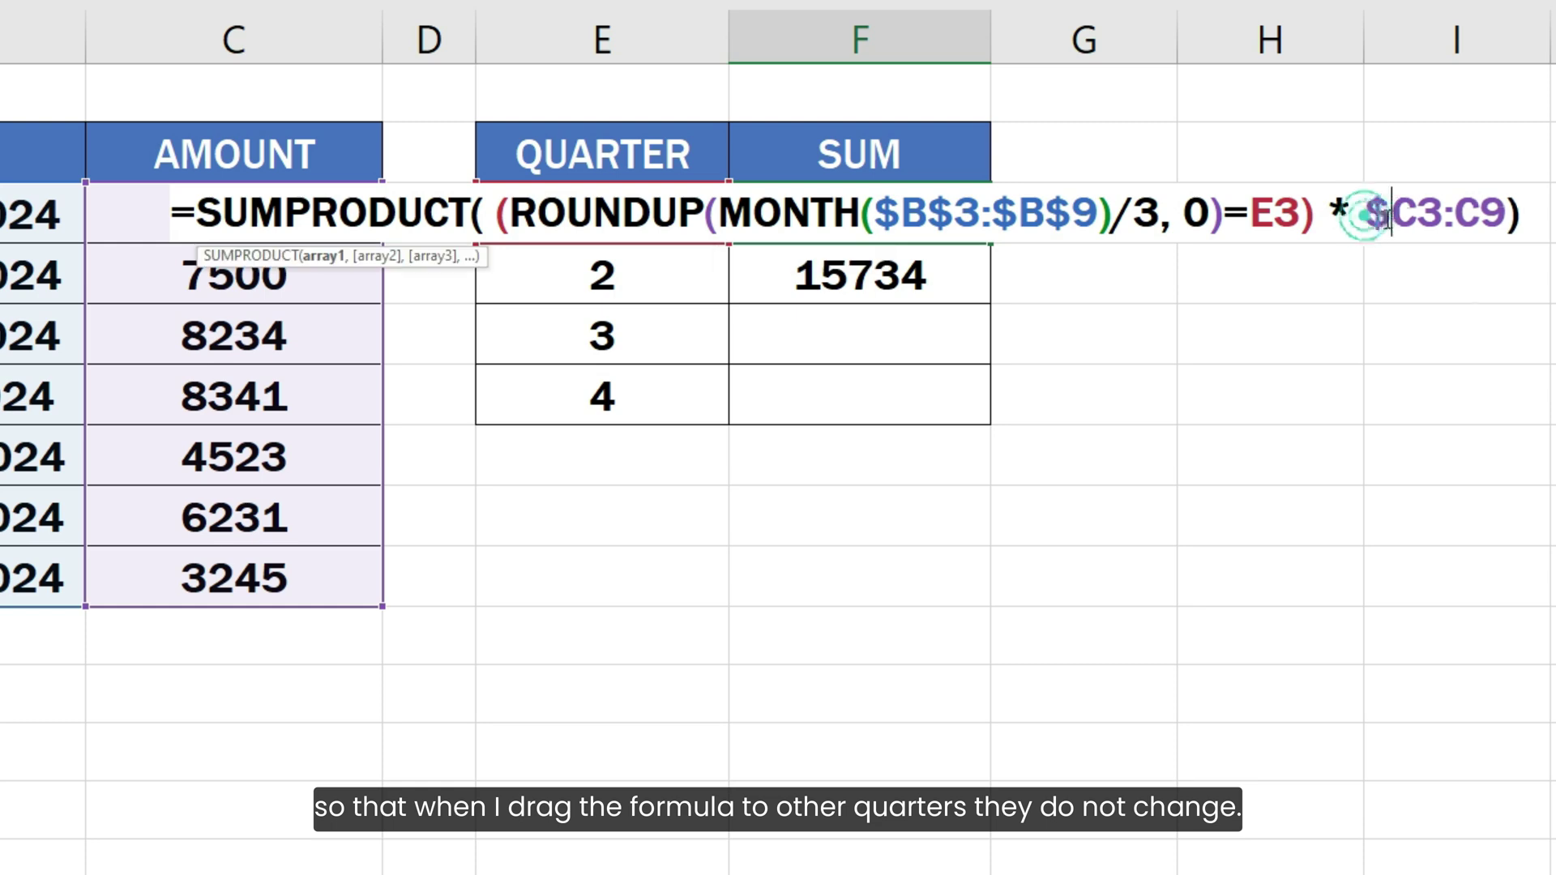
pyautogui.click(1414, 215)
pyautogui.write('$')
pyautogui.click(1477, 215)
pyautogui.write('$')
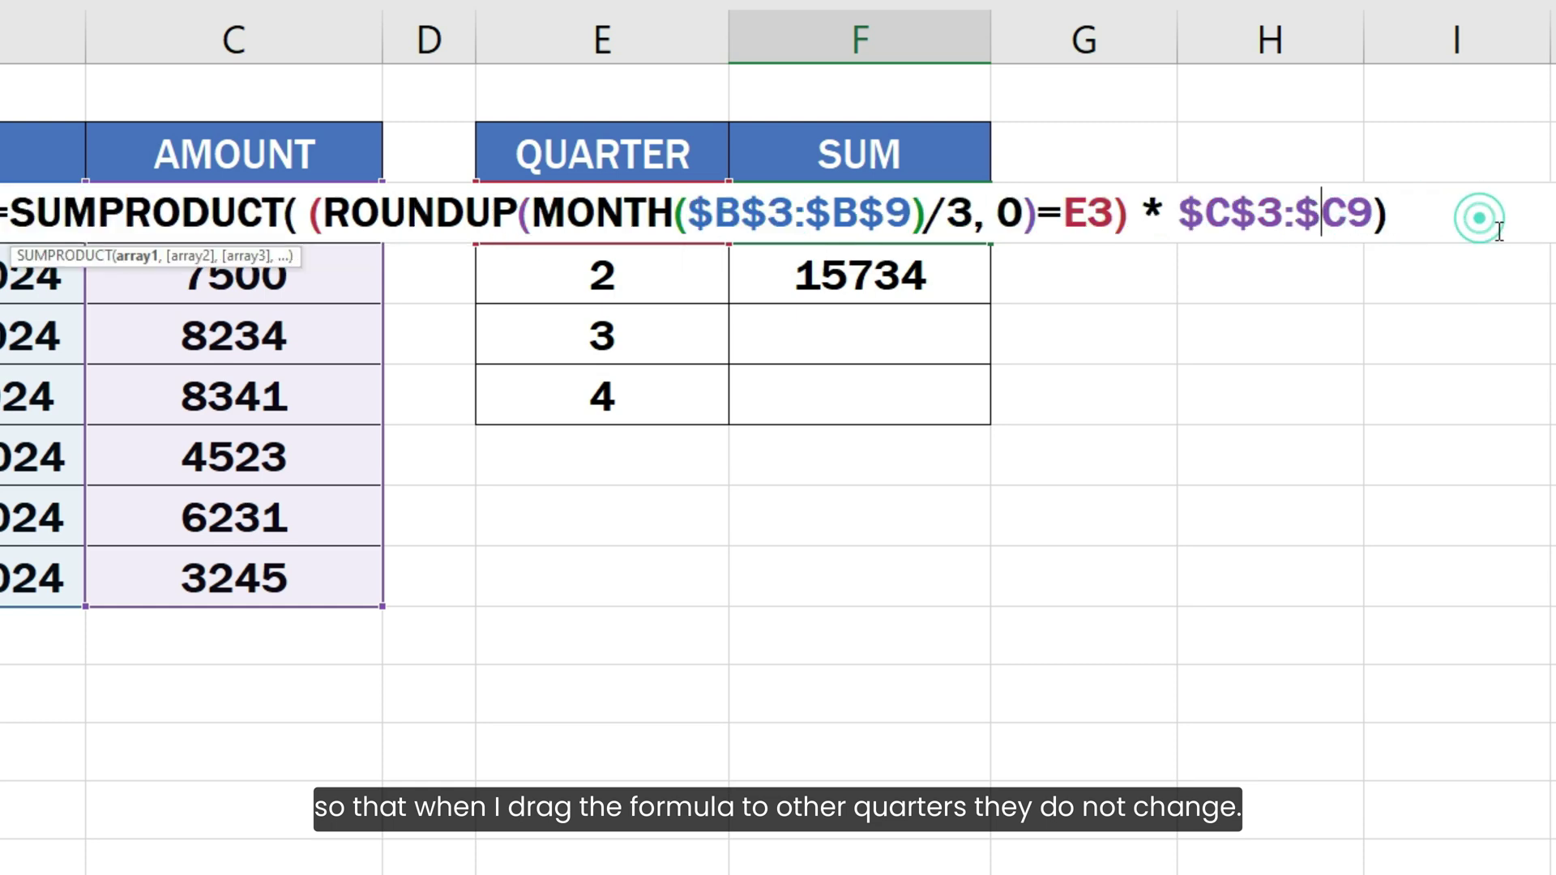
pyautogui.click(1347, 215)
pyautogui.write('$')
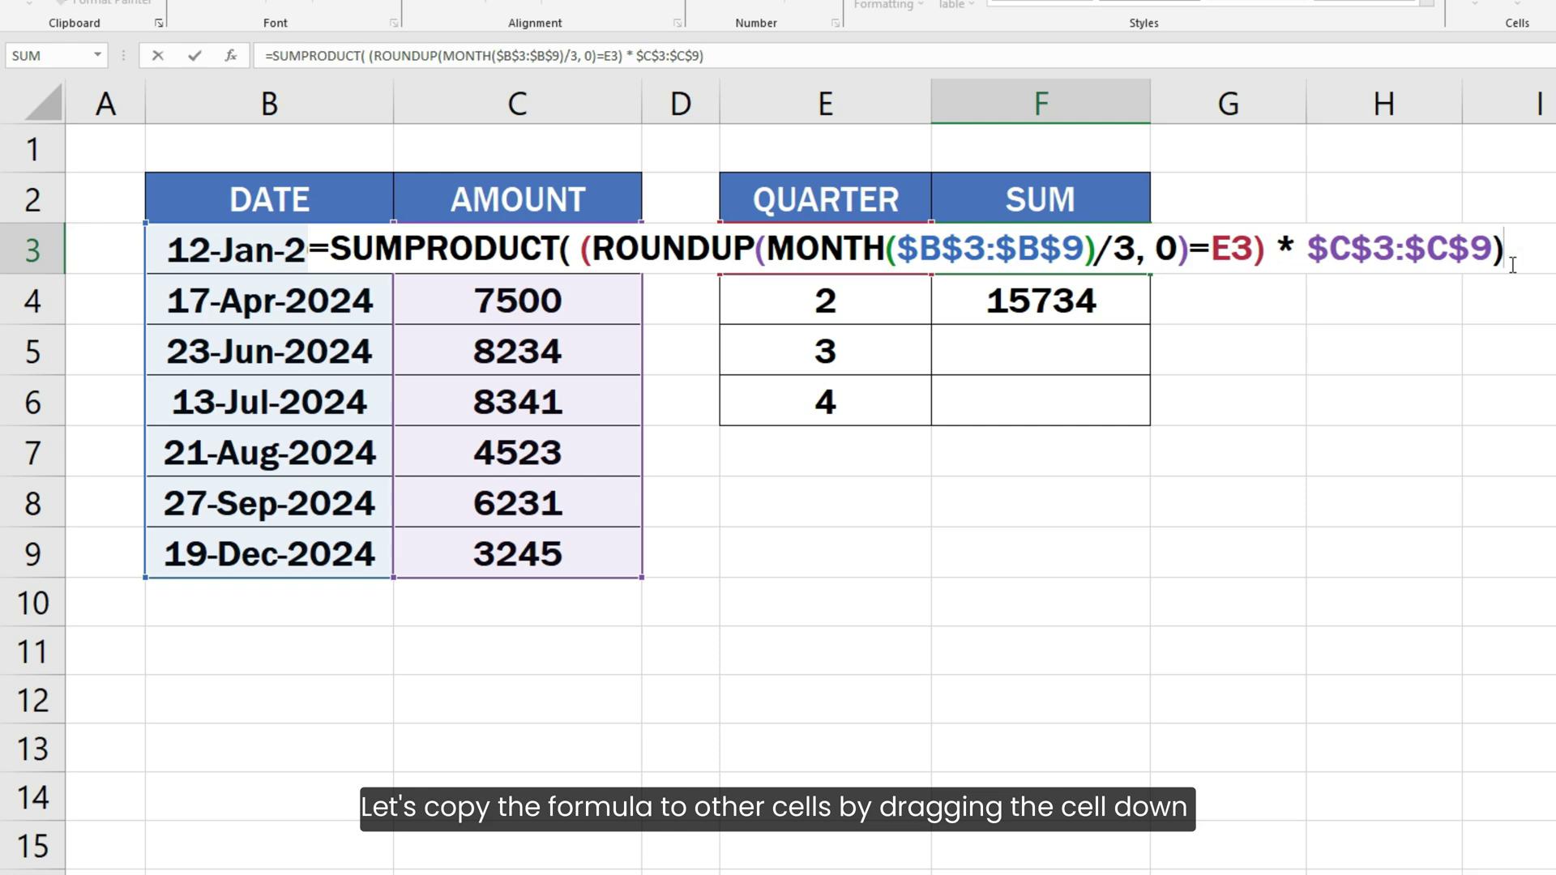
pyautogui.hotkey('ctrl', 'Return')
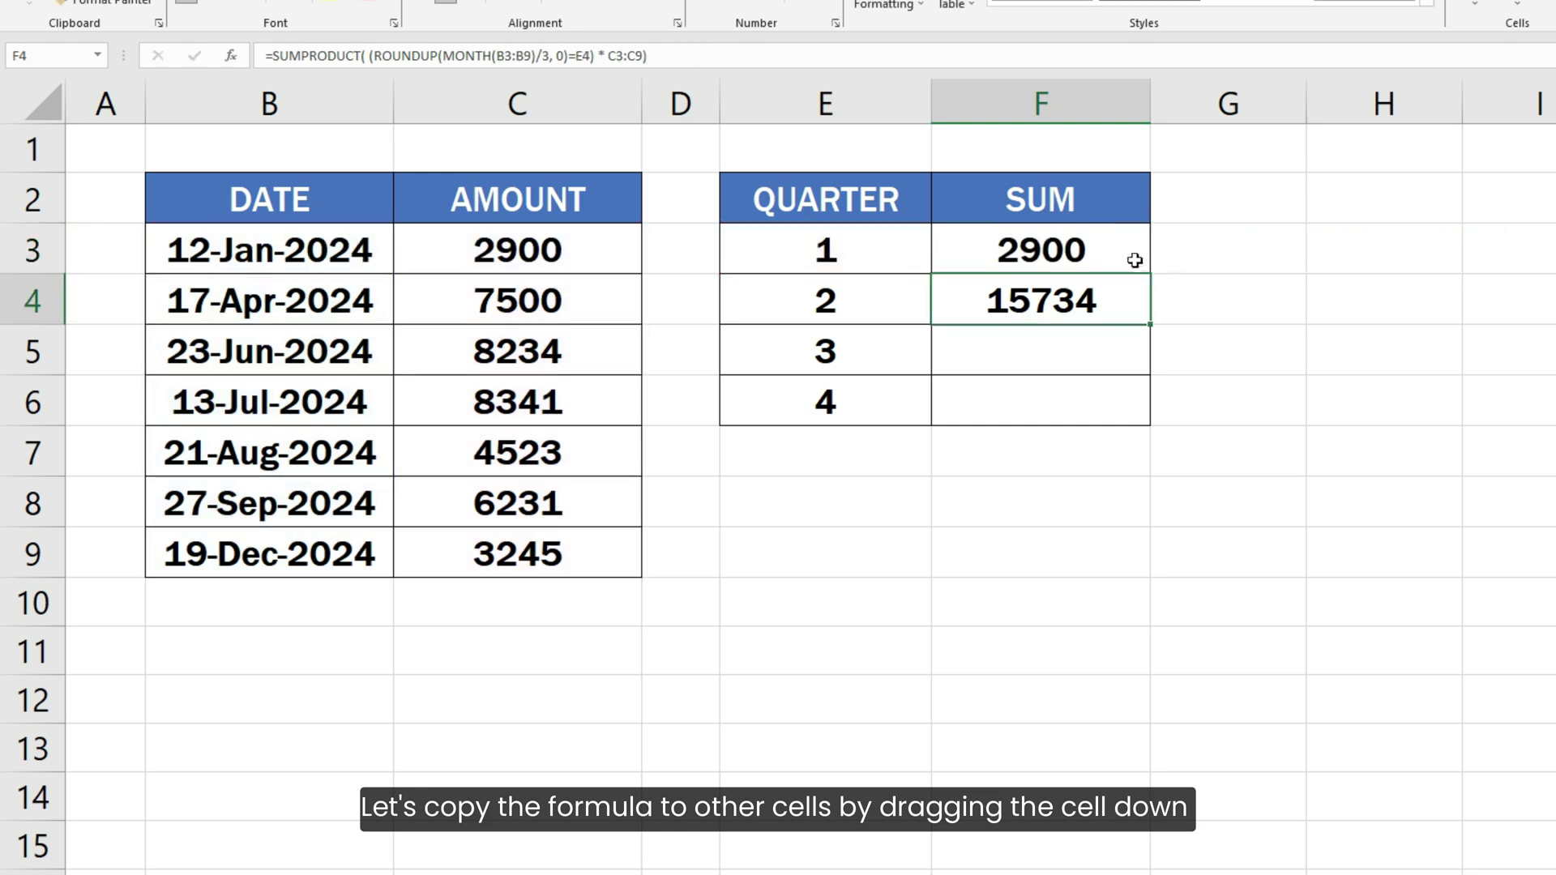
pyautogui.moveTo(1138, 262); pyautogui.dragTo(1155, 425)
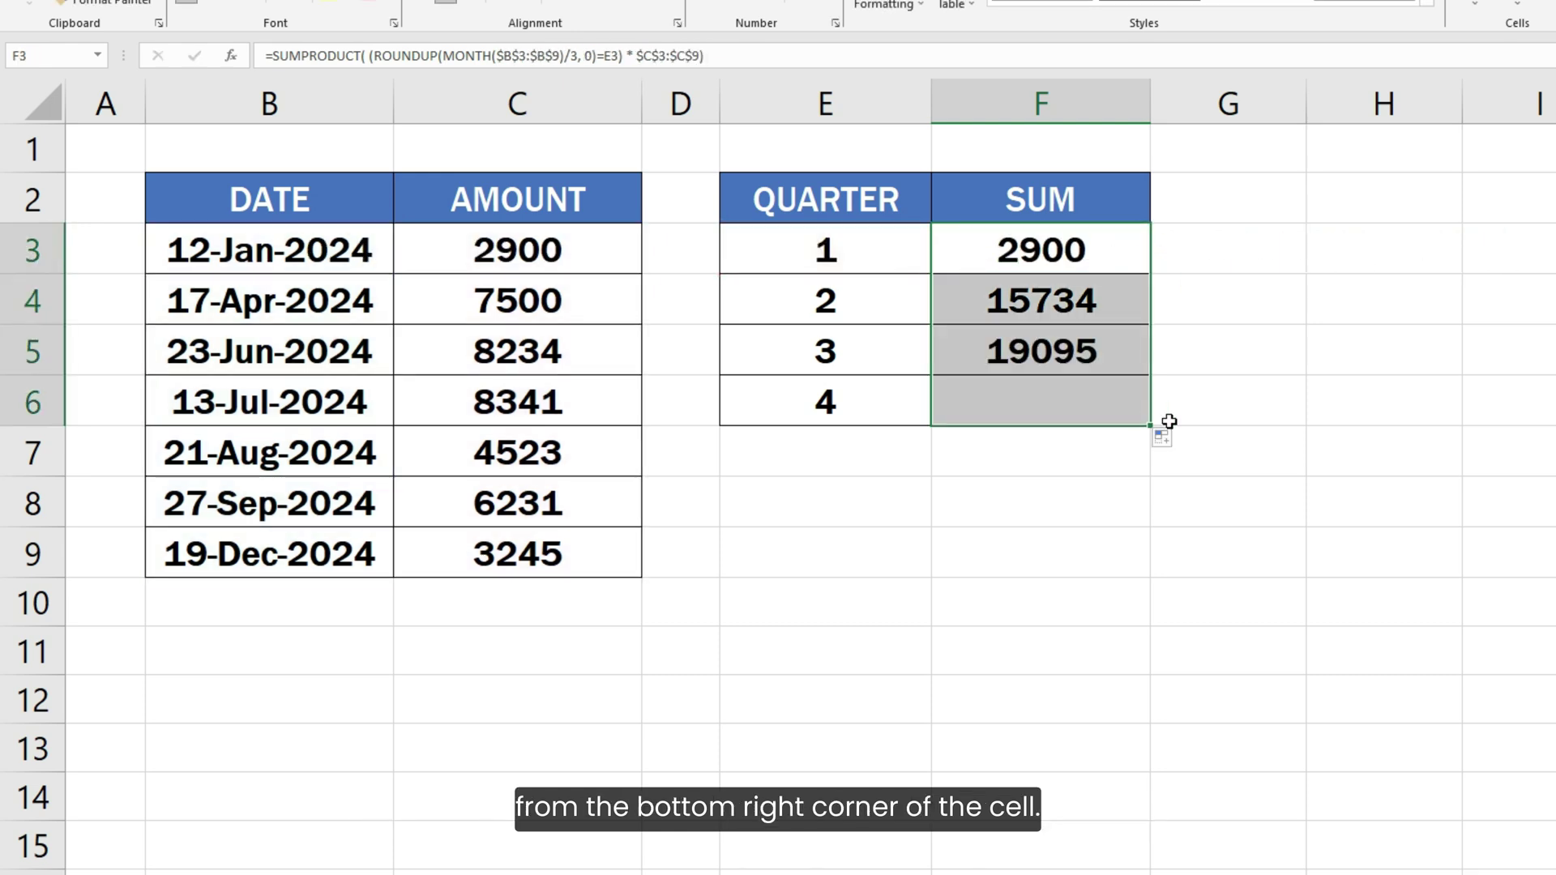